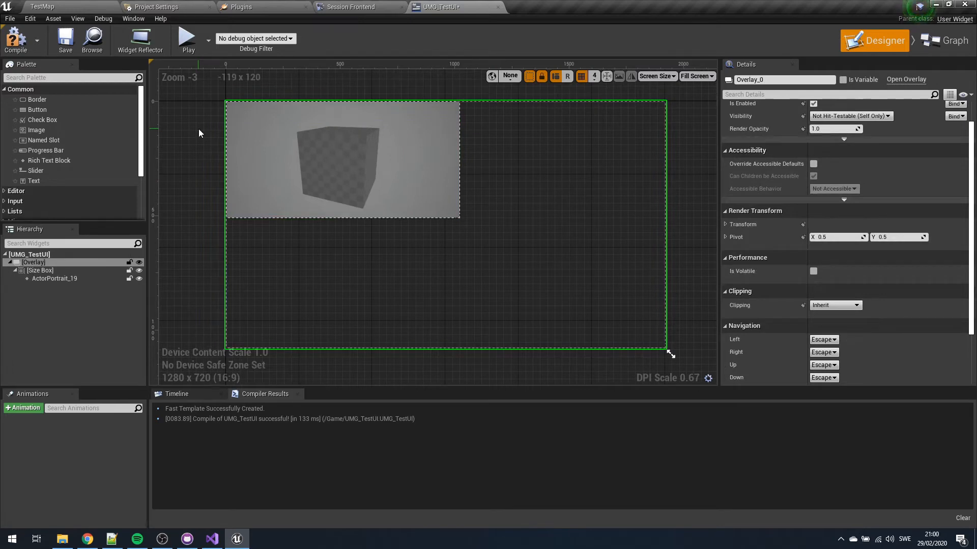
Select the ActorPortrait widget on the UMG_TestUI canvas and examine its actor preview.
click(295, 146)
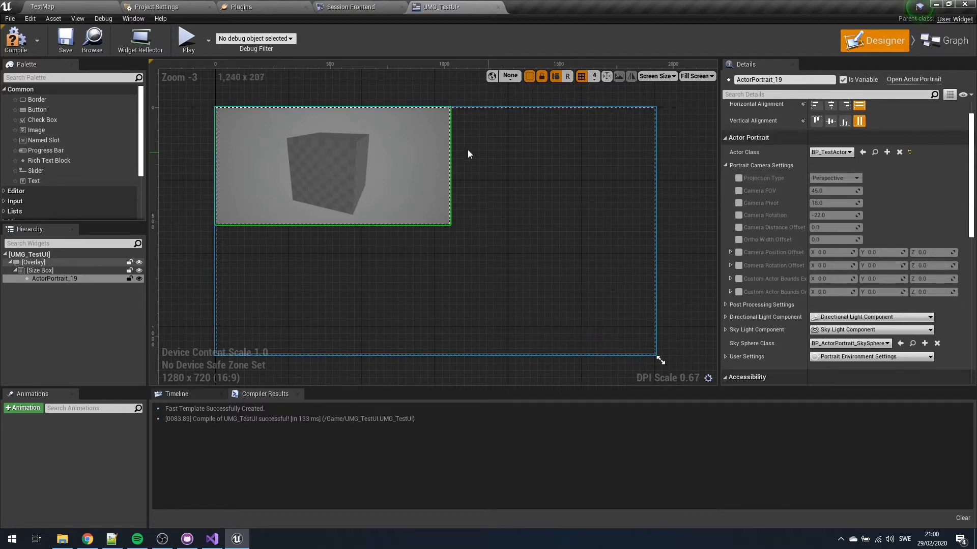
right_drag(468, 149, 485, 153)
right_drag(563, 155, 547, 142)
mouse_move(322, 142)
right_down()
mouse_move(355, 145)
mouse_move(340, 148)
right_up()
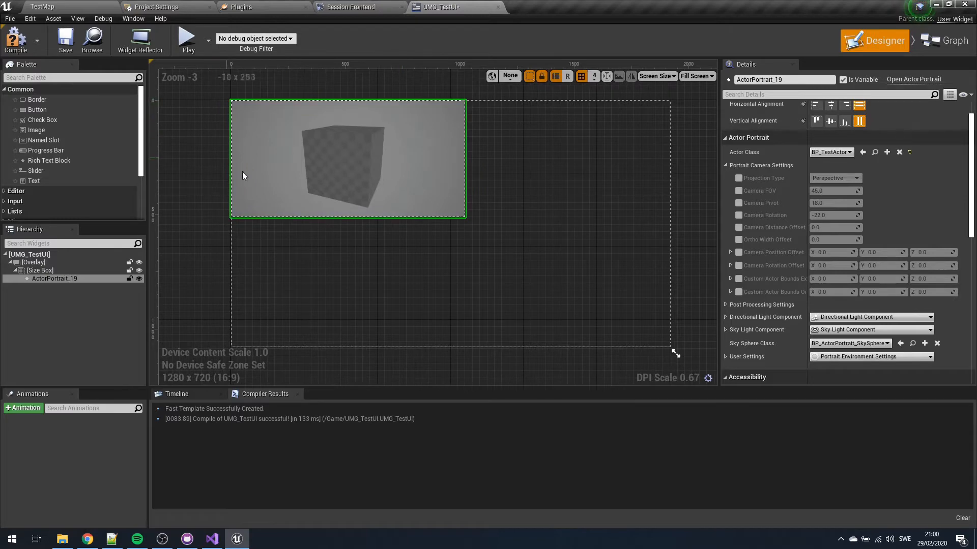
right_drag(431, 142, 408, 139)
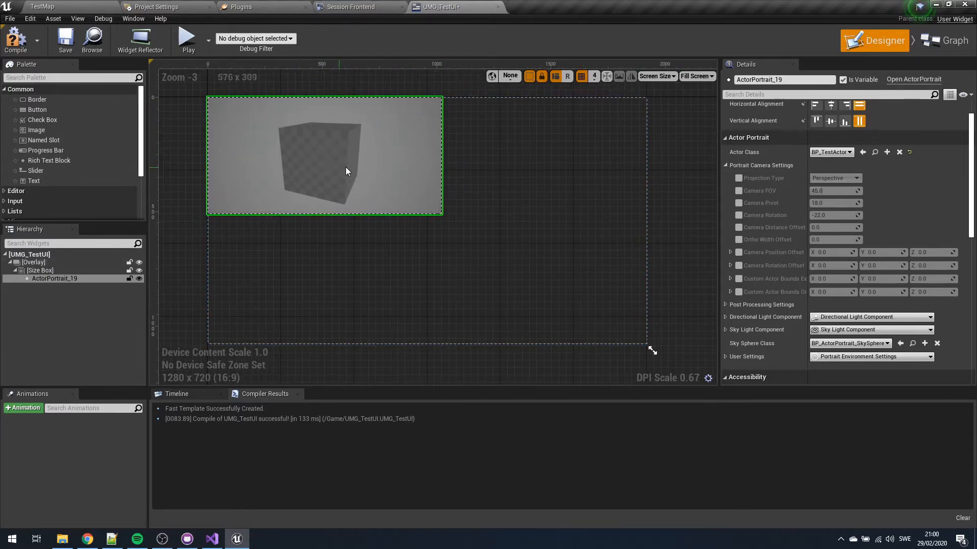
right_drag(346, 141, 429, 152)
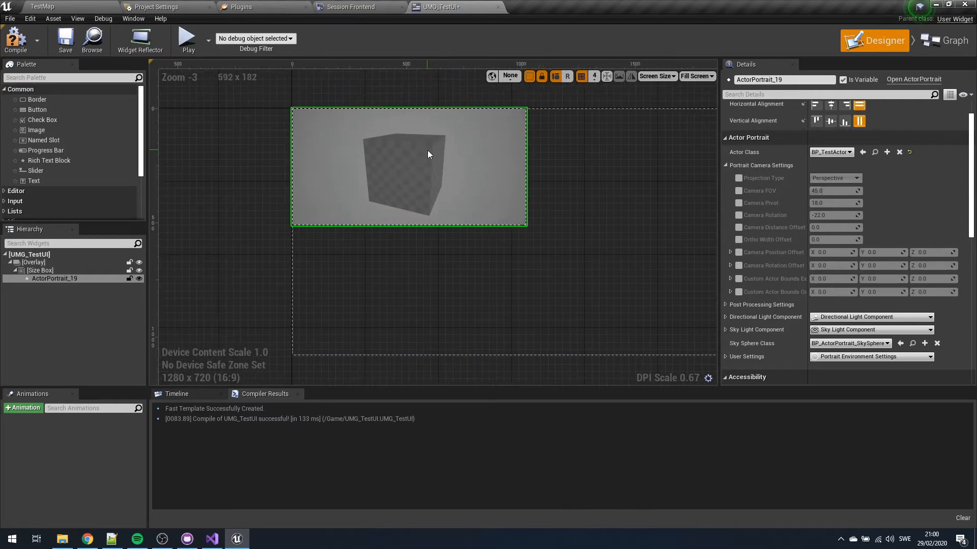
right_drag(491, 187, 345, 153)
click(65, 8)
click(441, 6)
right_drag(481, 138, 439, 129)
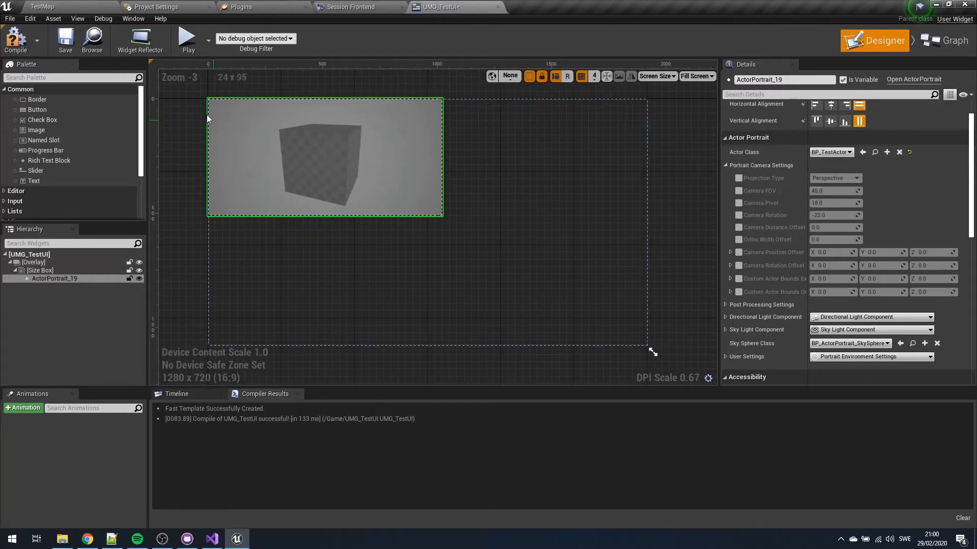
right_drag(647, 155, 659, 158)
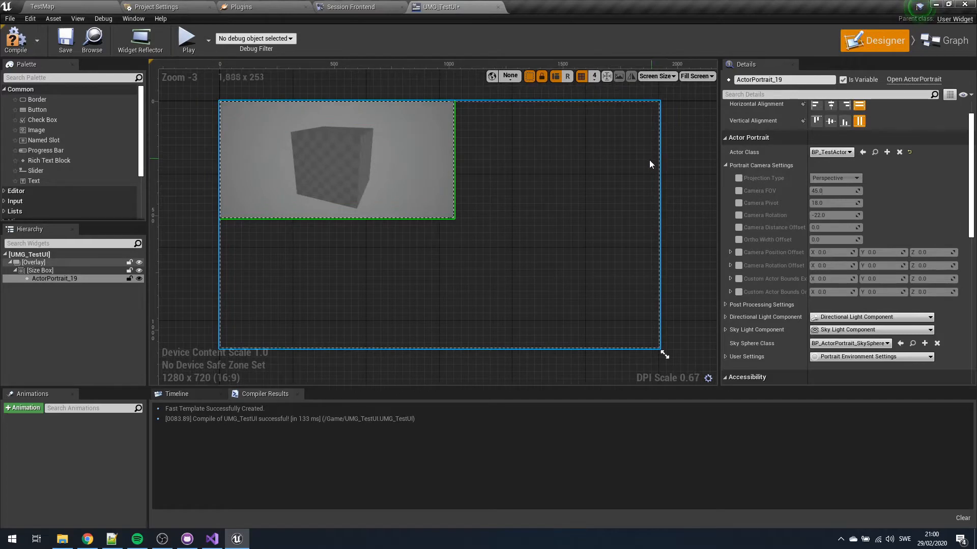
right_drag(328, 139, 320, 133)
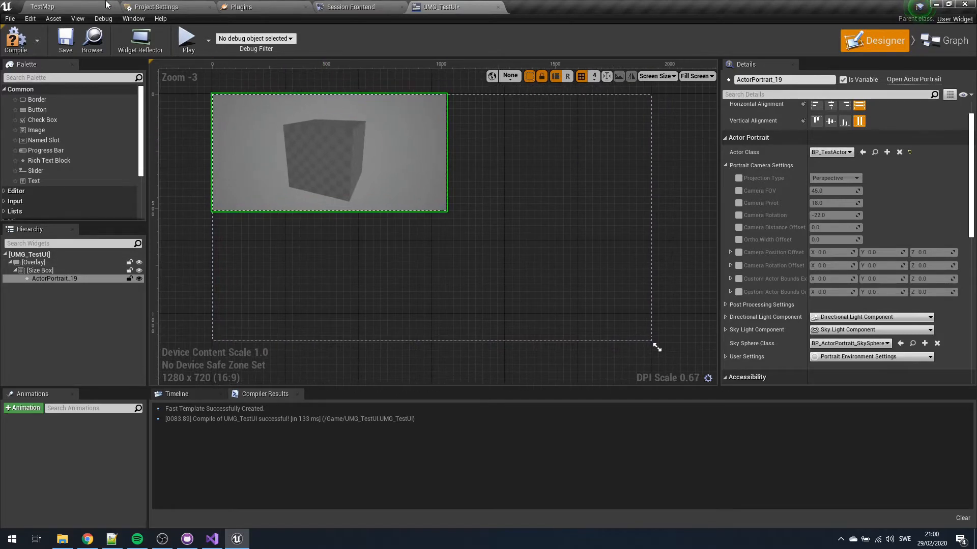
Open the BP_TestActor blueprint from the level's content and inspect its static mesh in the viewport.
click(102, 5)
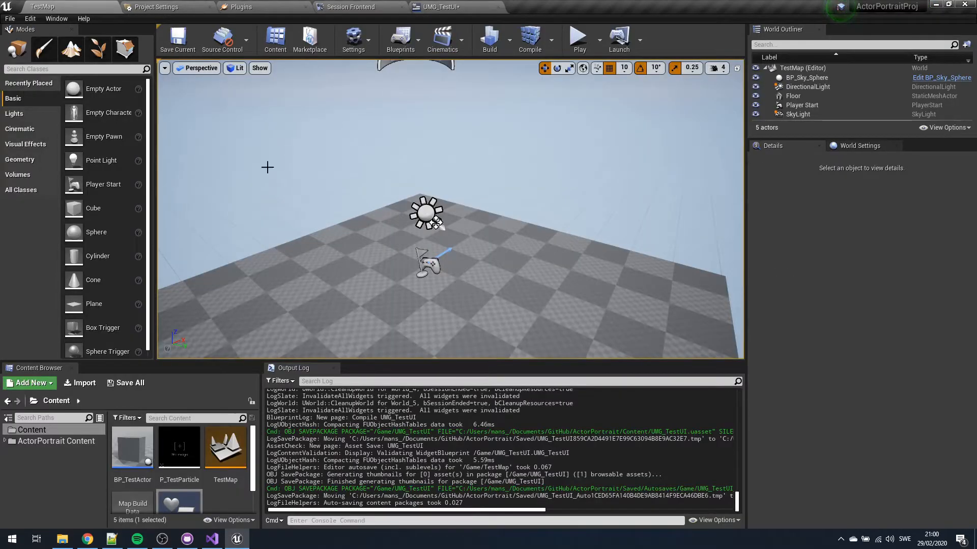
drag(133, 445, 410, 211)
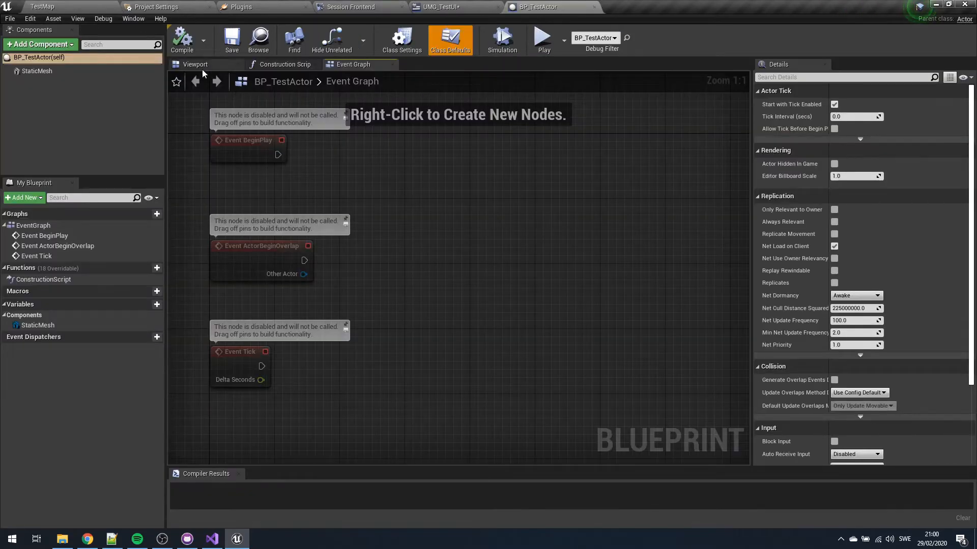
click(202, 66)
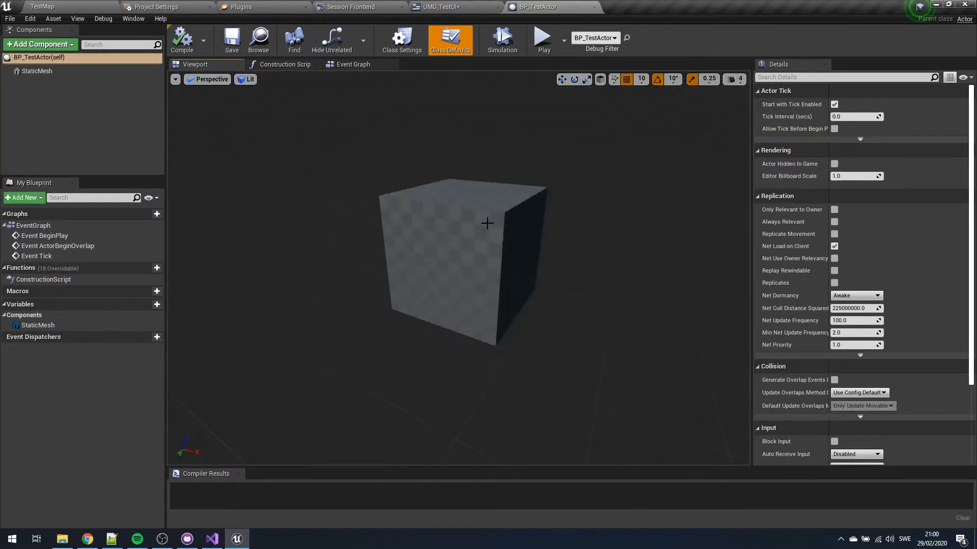
click(487, 224)
drag(487, 223, 419, 223)
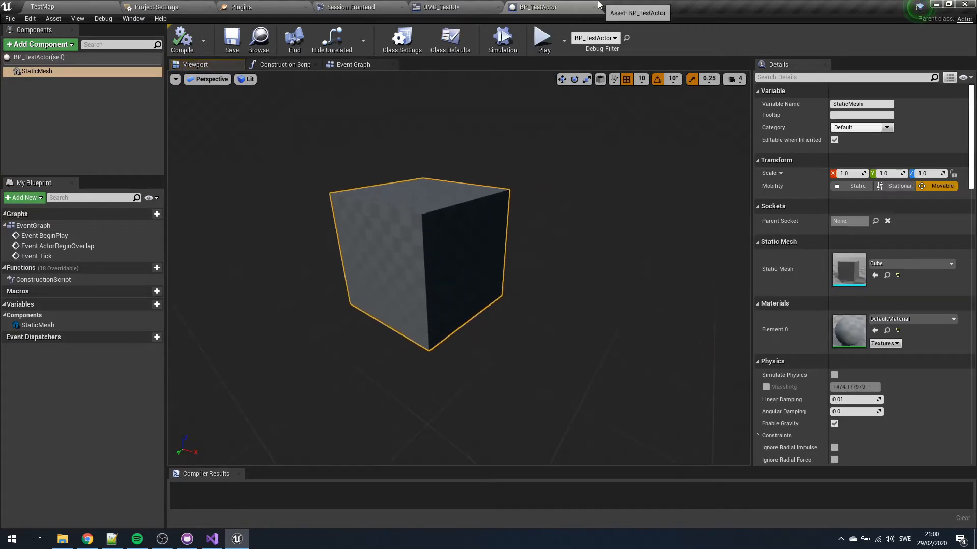
right_drag(499, 154, 501, 102)
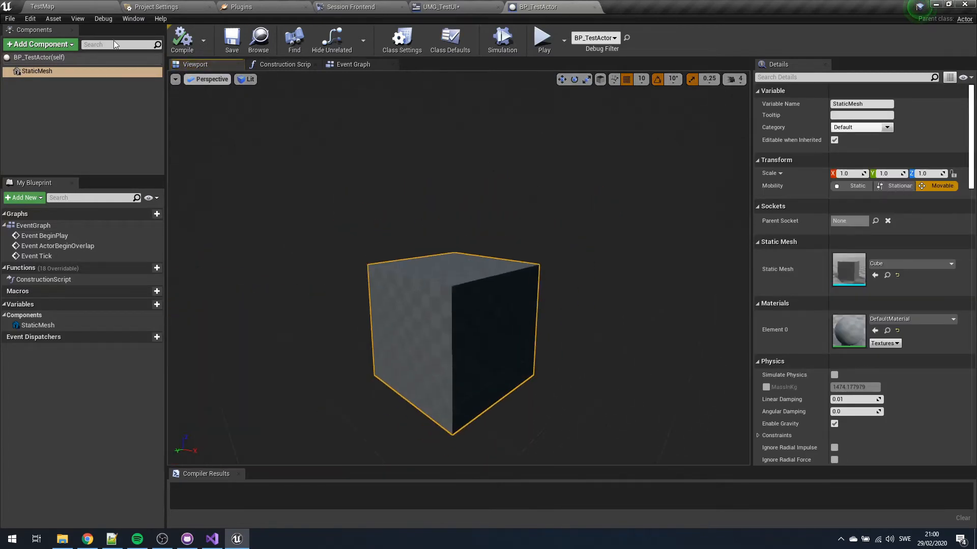
click(72, 5)
right_drag(382, 202, 371, 181)
click(547, 4)
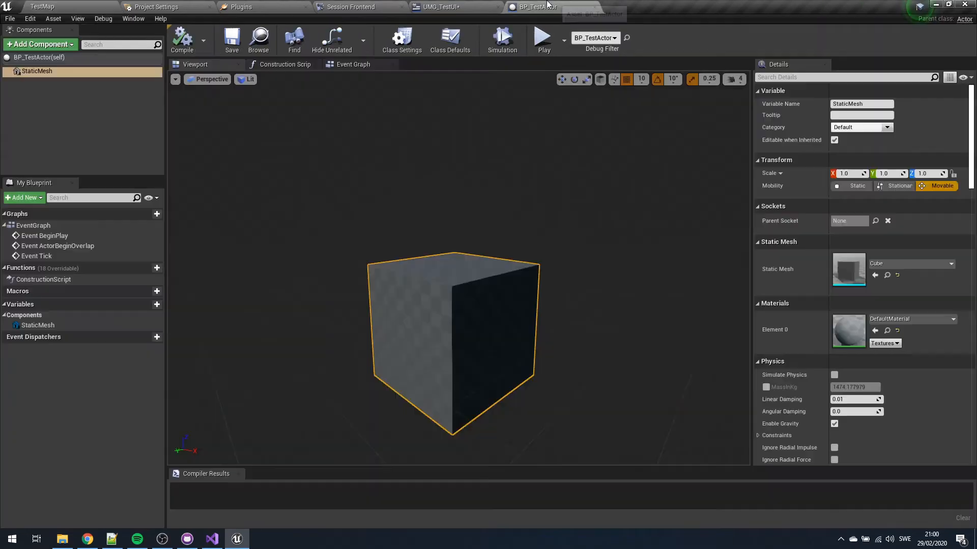
Return to the UMG_TestUI widget and view the selected actor portrait on the canvas.
click(476, 6)
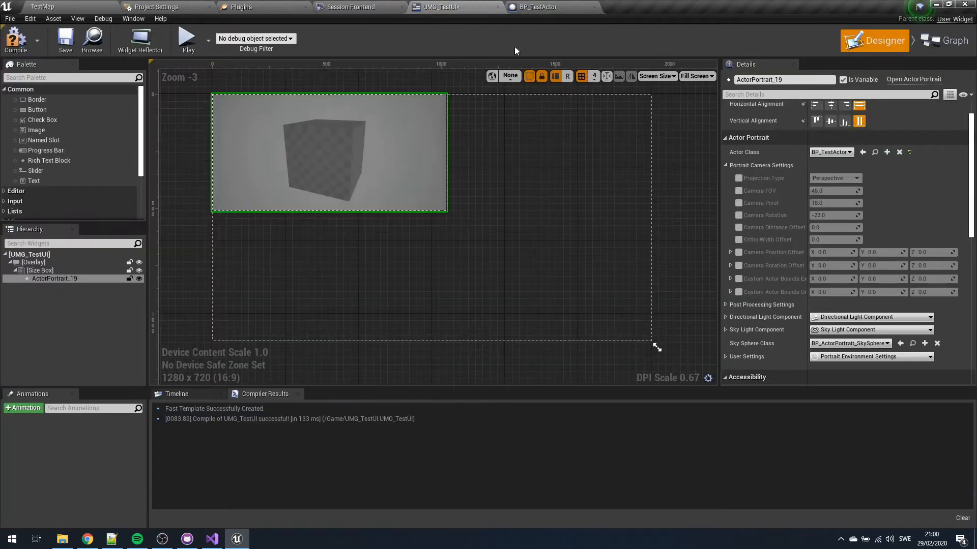
right_drag(539, 147, 522, 149)
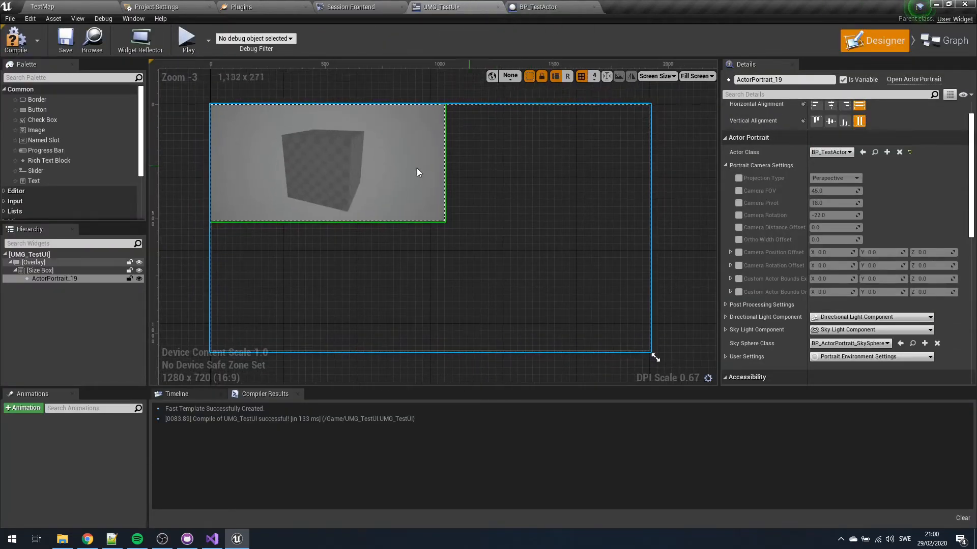
click(191, 113)
click(324, 143)
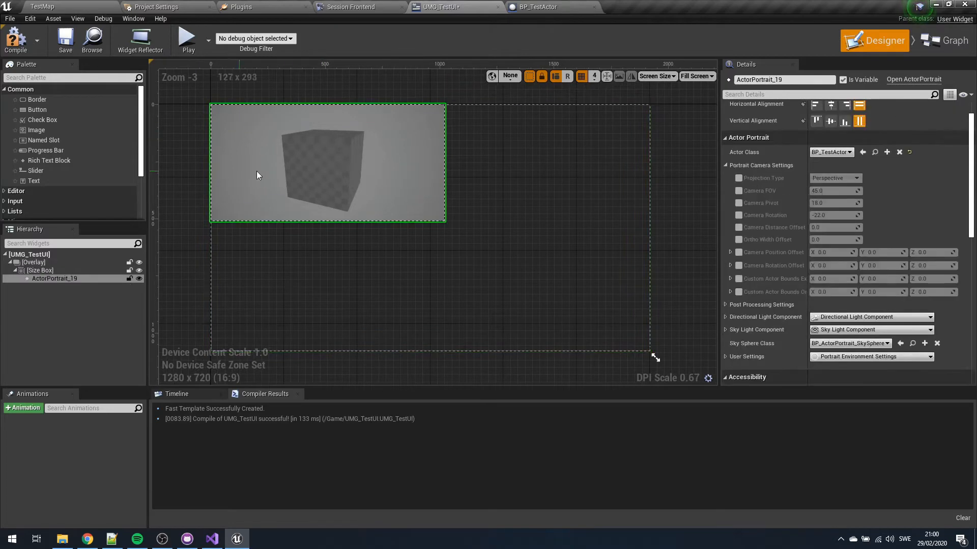
right_drag(169, 130, 226, 122)
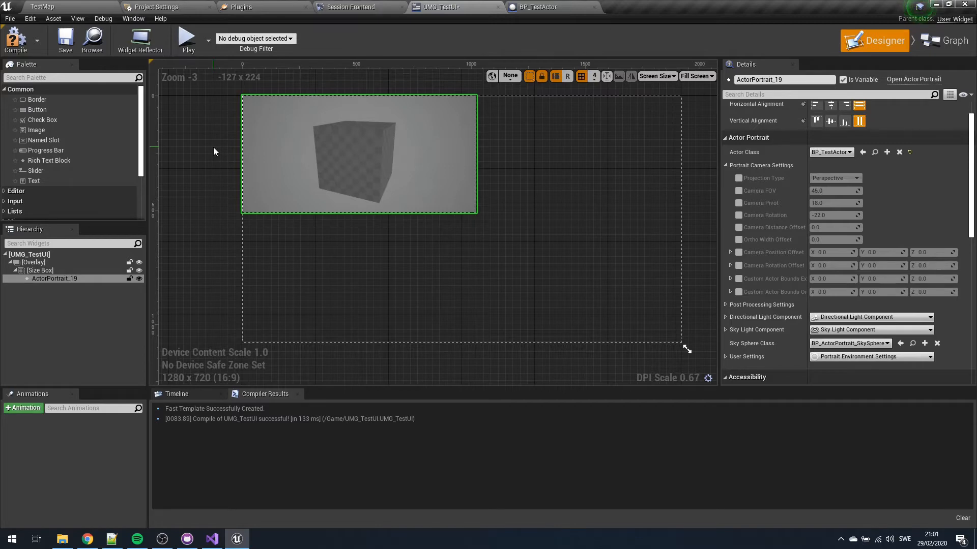
right_drag(529, 177, 551, 185)
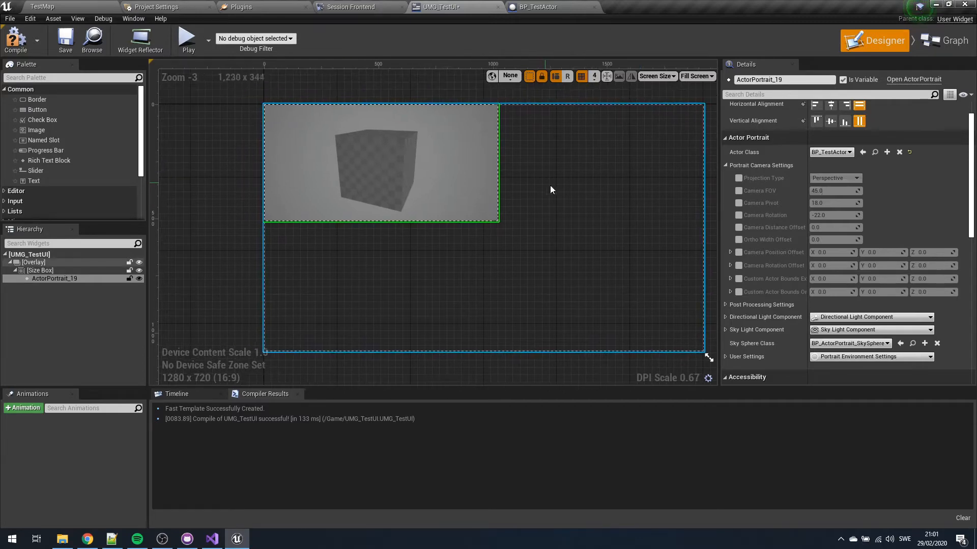
Enable the portrait's Camera FOV override, try a value of about 37, and reset it to the default.
click(739, 191)
click(829, 191)
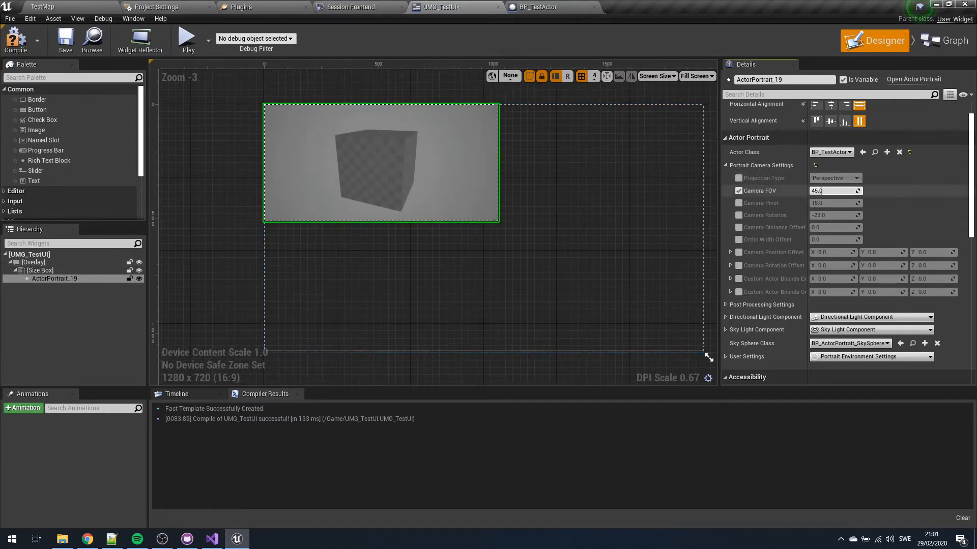
mouse_move(824, 191)
mouse_down()
mouse_move(837, 192)
mouse_move(818, 192)
mouse_up()
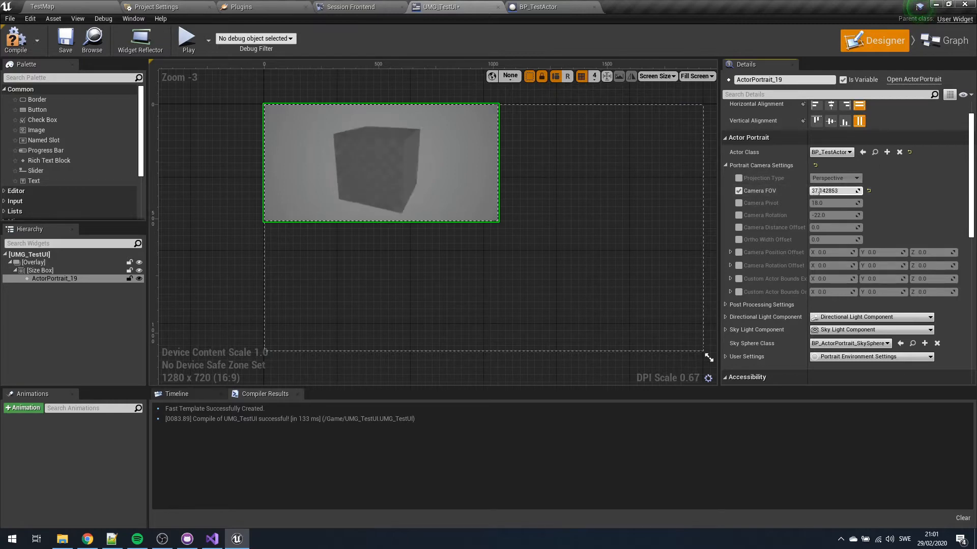
click(869, 190)
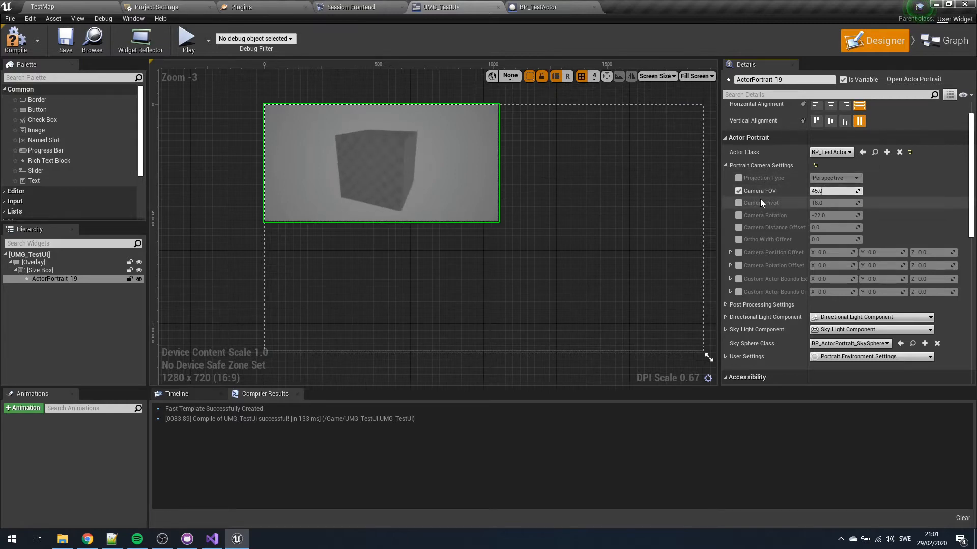
Enable the portrait's Camera Pivot override, try a value of about 26.6, and reset it to the default.
click(738, 203)
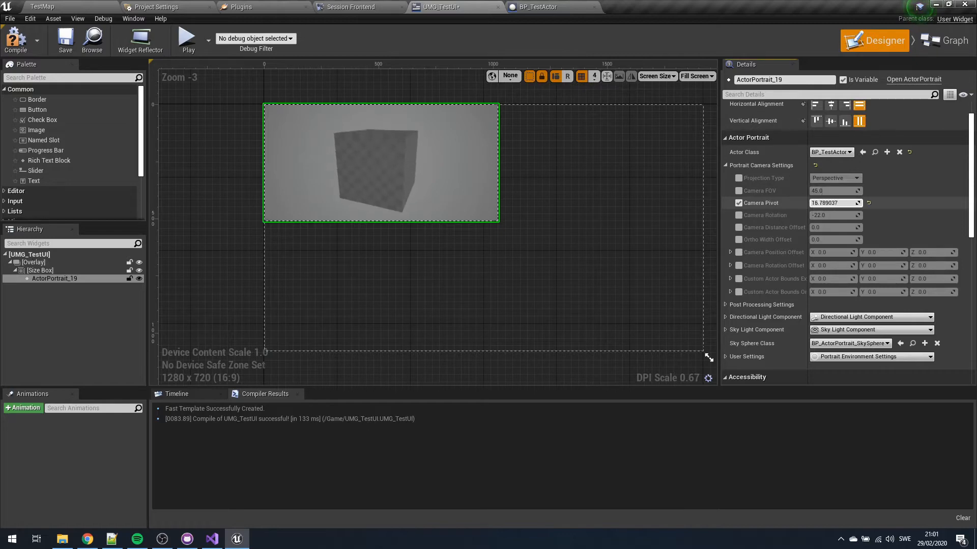
drag(829, 203, 880, 201)
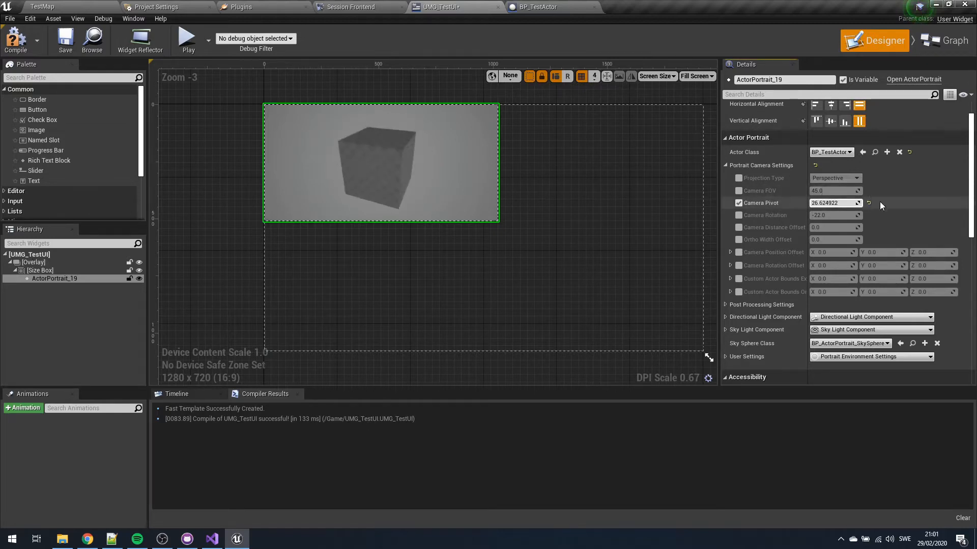
click(869, 203)
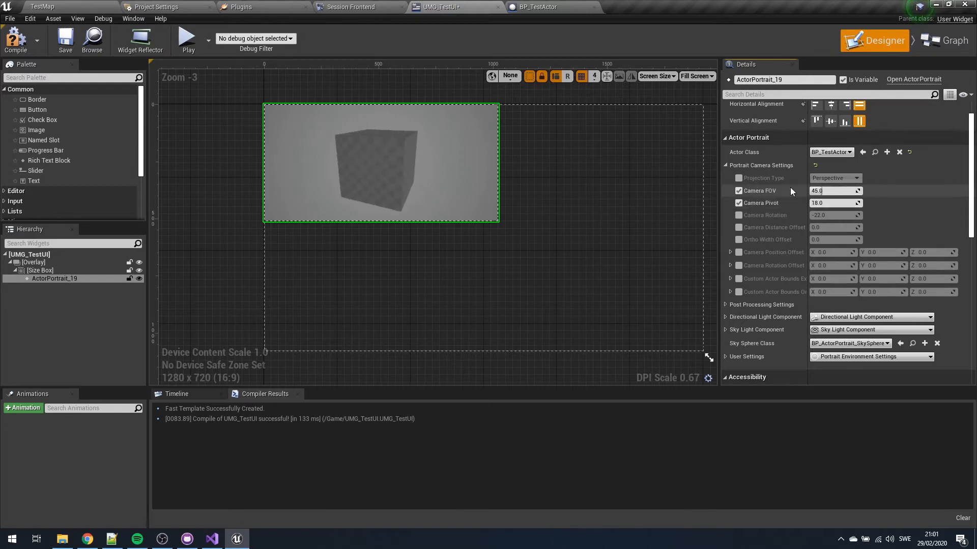
Vary the Camera FOV again, and disable both the Camera FOV and Camera Pivot overrides.
drag(823, 191, 769, 193)
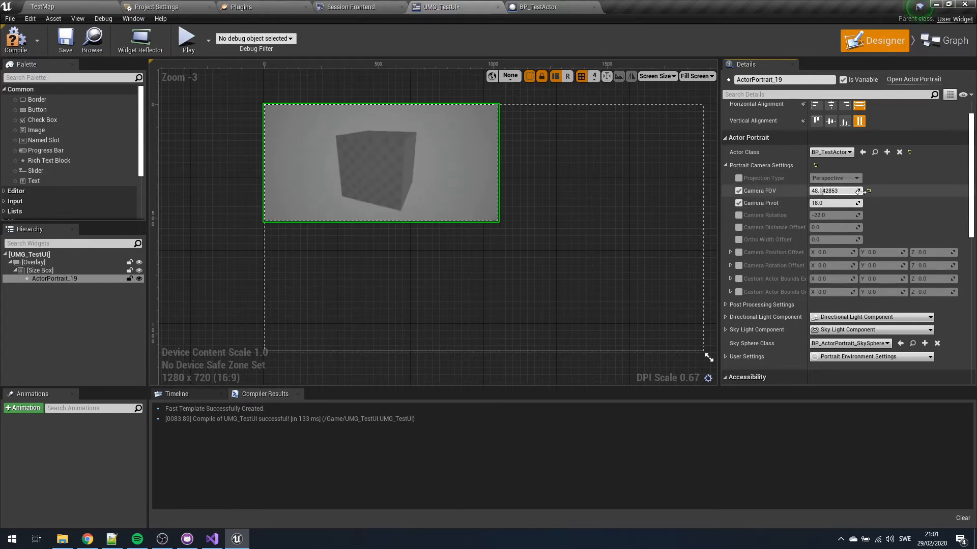
click(738, 191)
click(738, 203)
Collapse the Portrait Camera Settings and look briefly into the Light category of the portrait's directional light component.
scroll(767, 239, down, 5)
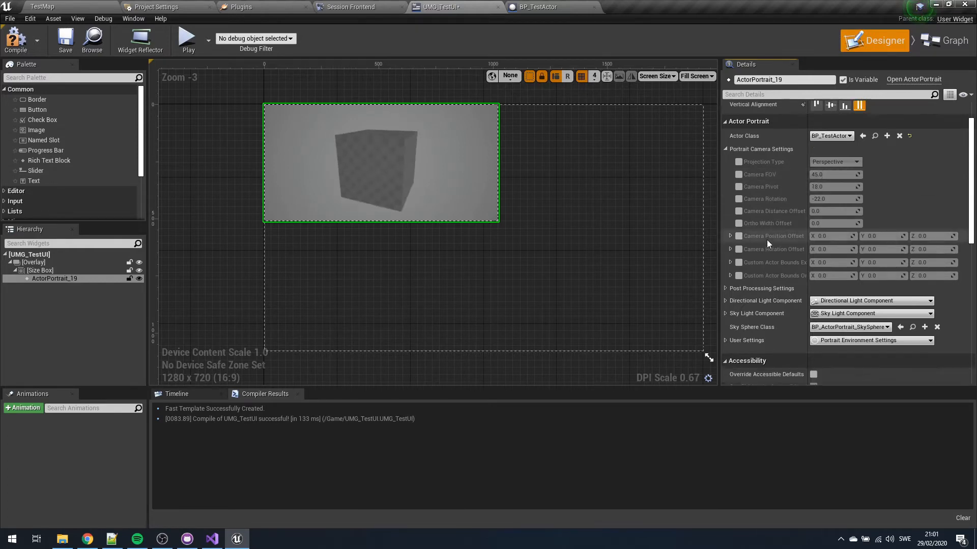
scroll(736, 194, up, 3)
click(725, 150)
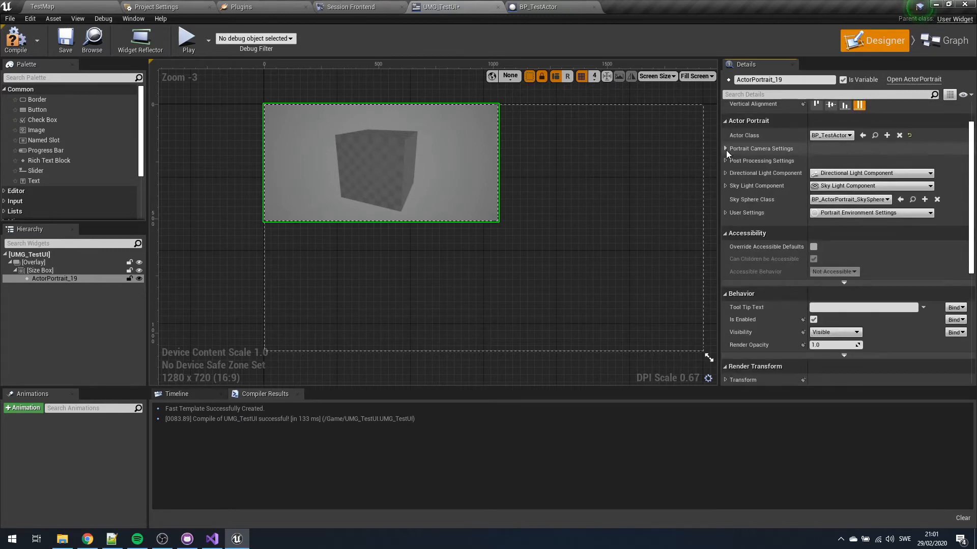
click(725, 173)
scroll(829, 181, down, 1)
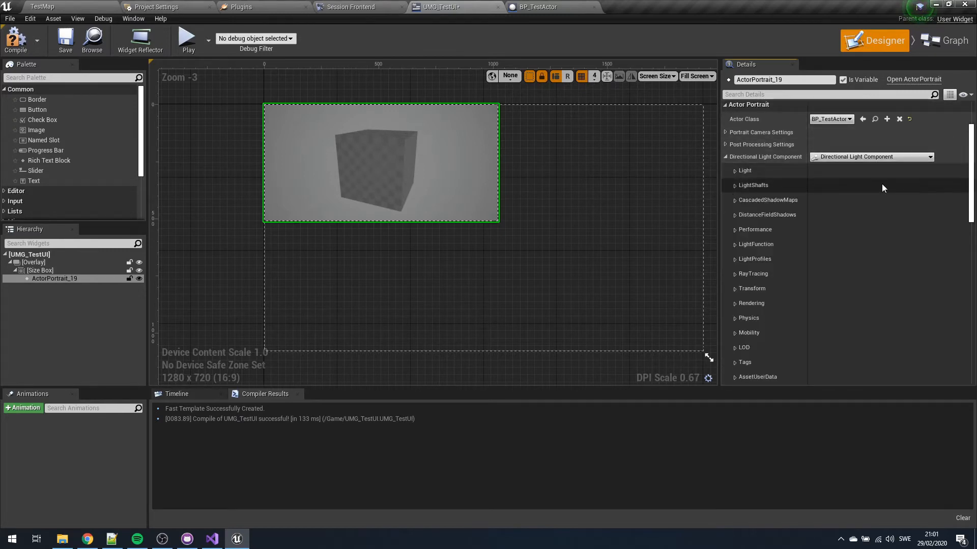
click(735, 171)
click(736, 173)
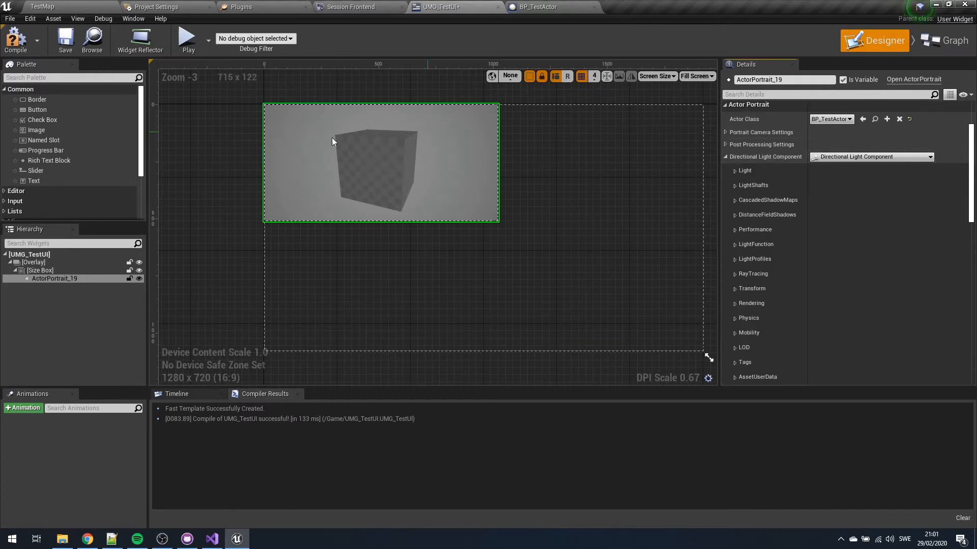
right_drag(332, 137, 310, 139)
click(726, 157)
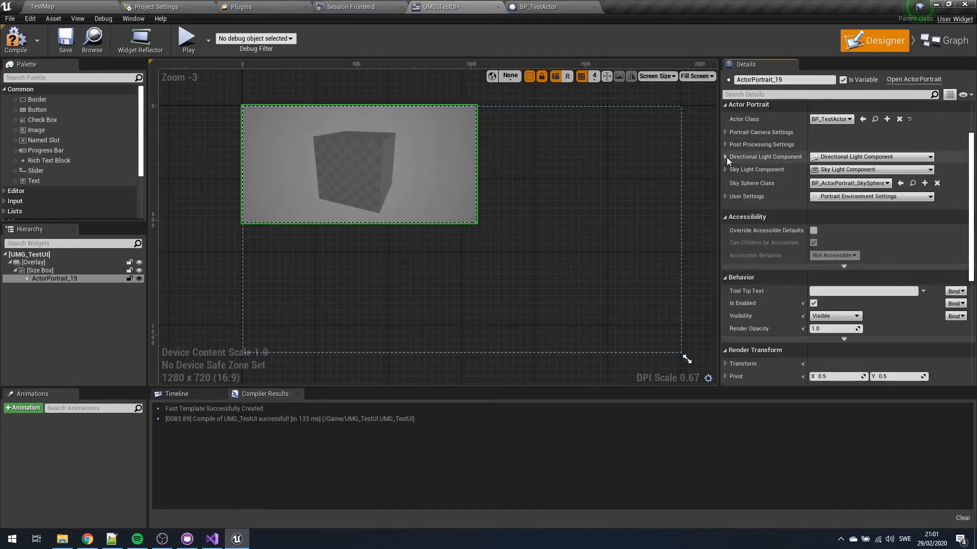
Expand the Directional Light Component and examine its list of property categories.
click(725, 158)
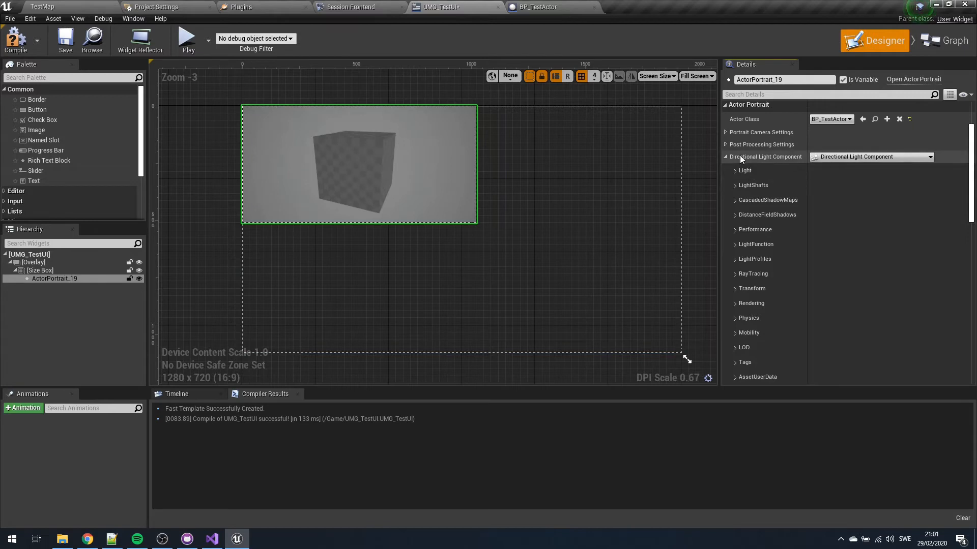
scroll(752, 186, down, 3)
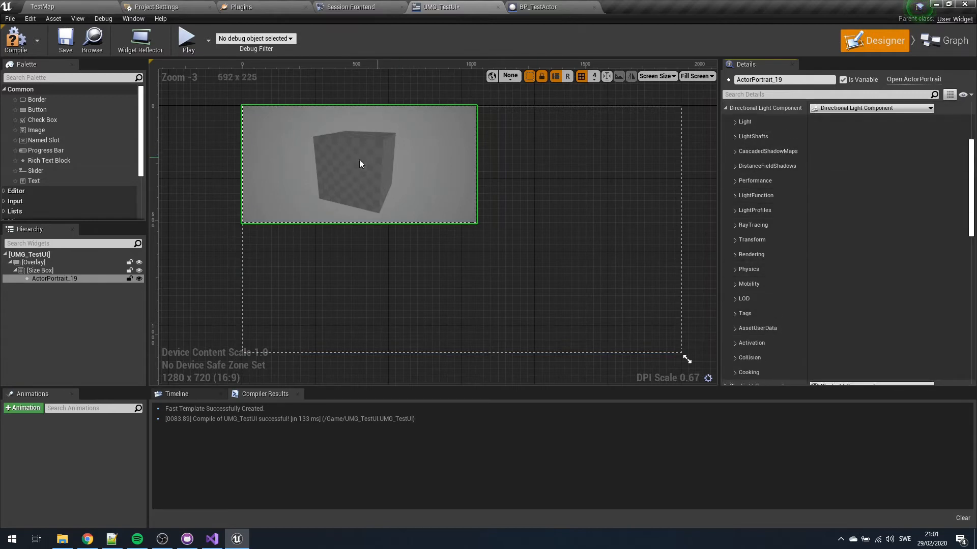
scroll(778, 225, down, 1)
scroll(779, 250, up, 1)
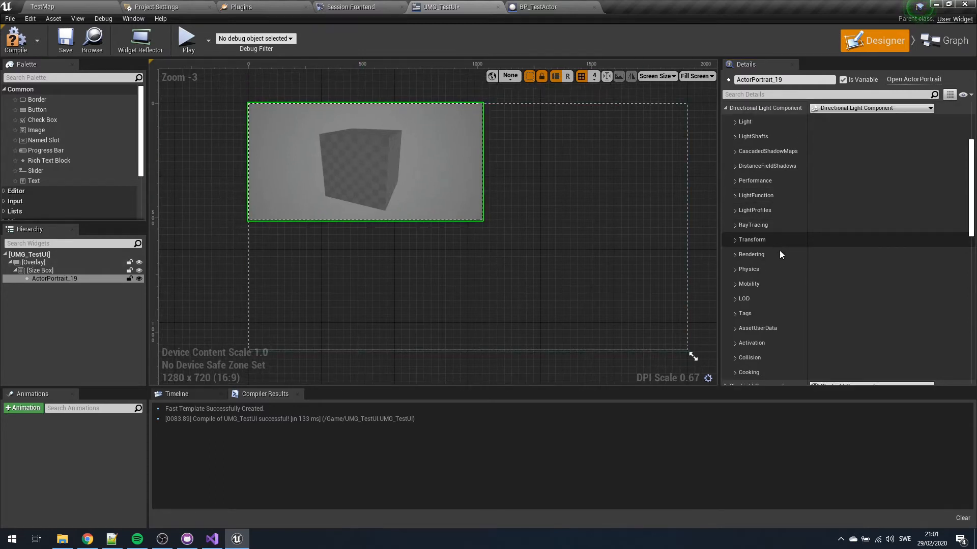
scroll(813, 252, down, 2)
scroll(765, 274, up, 2)
scroll(765, 273, down, 1)
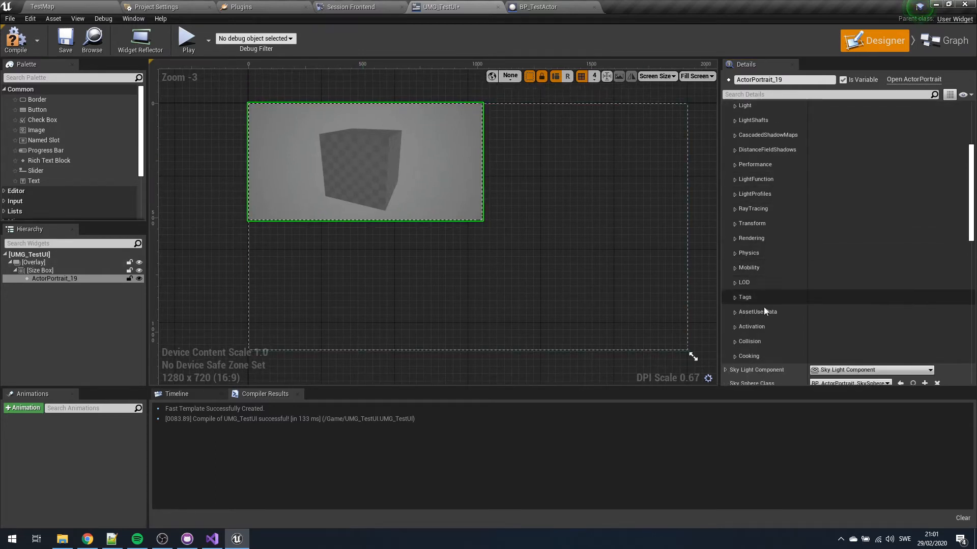
scroll(737, 286, up, 1)
scroll(750, 286, down, 1)
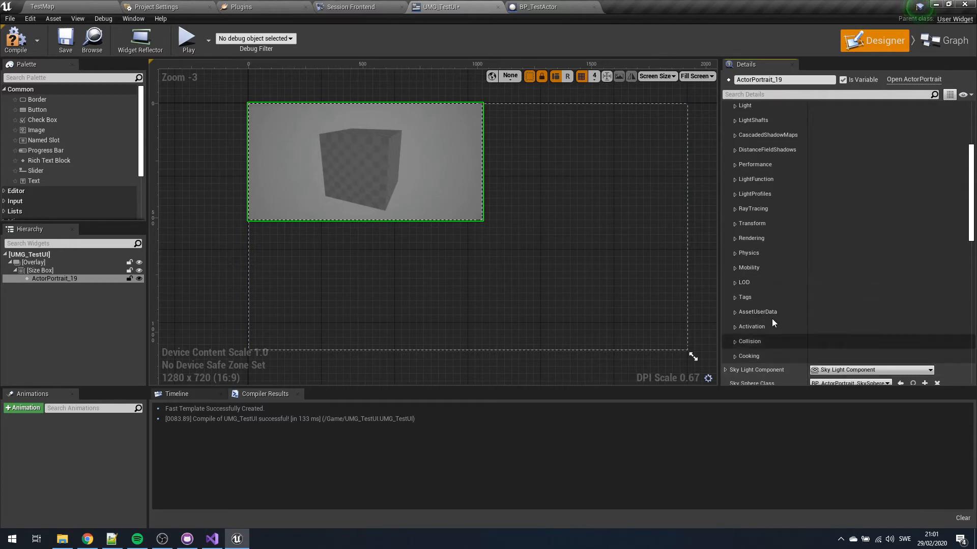
Examine the directional light's LOD category with its Detail Mode options, the Tags category, and the Mobility setting.
click(733, 284)
click(834, 297)
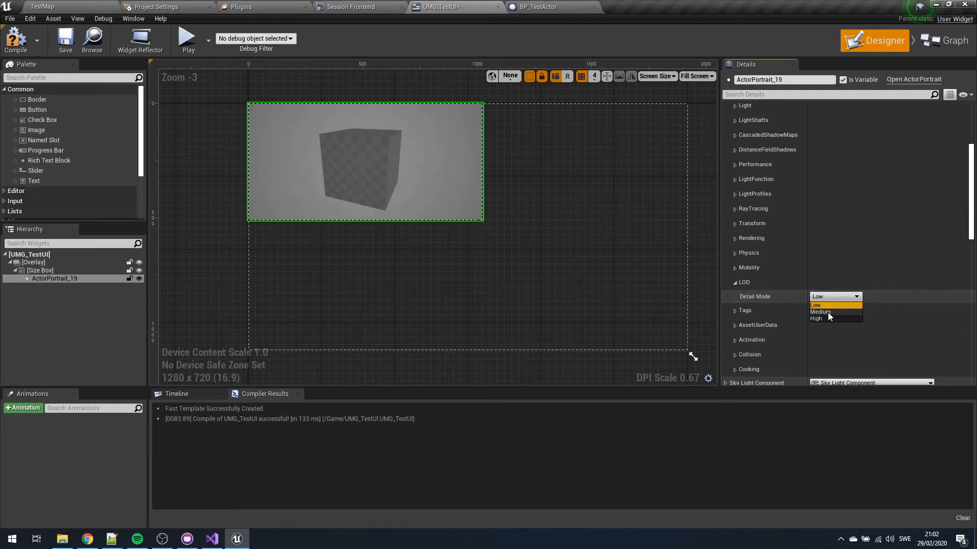
click(828, 313)
click(738, 282)
click(736, 296)
click(736, 298)
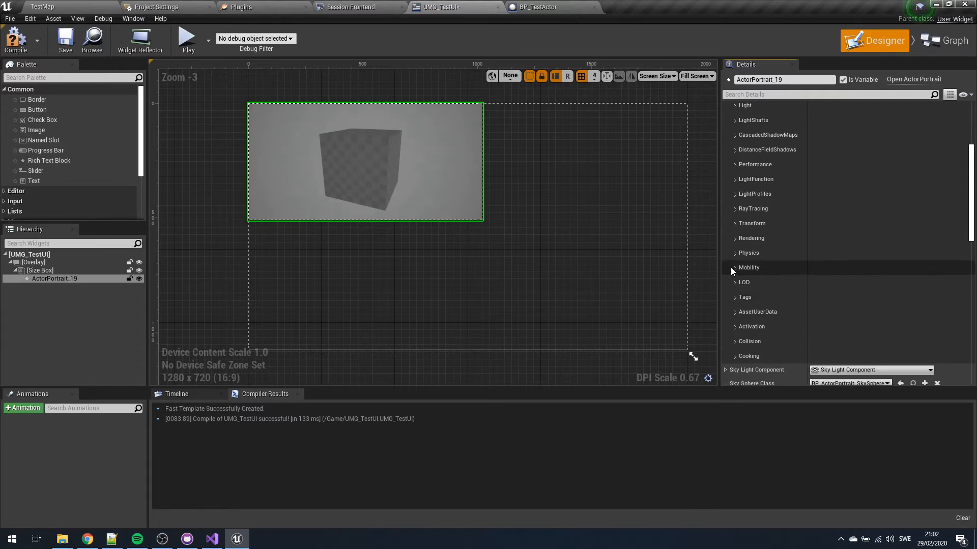
click(733, 268)
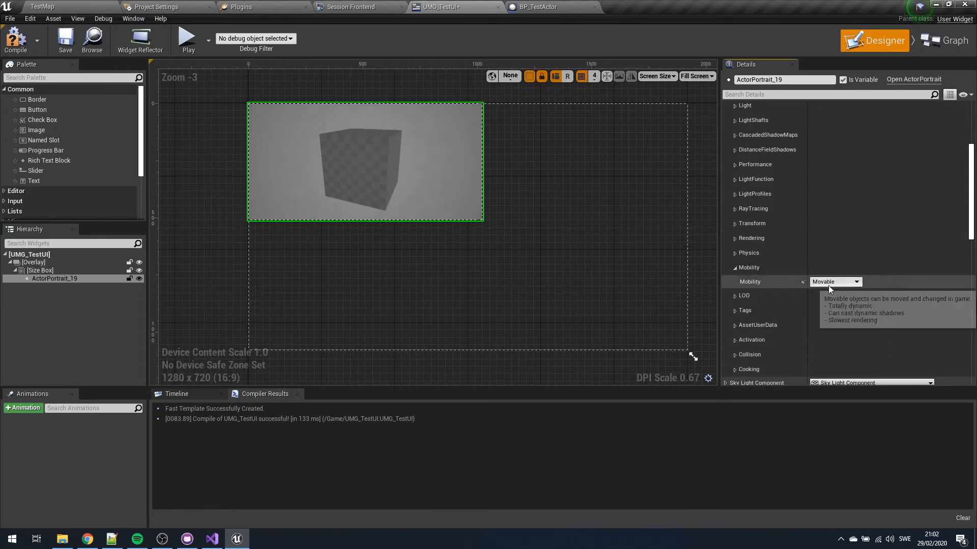
mouse_move(561, 221)
right_down()
mouse_move(550, 235)
mouse_move(568, 228)
right_up()
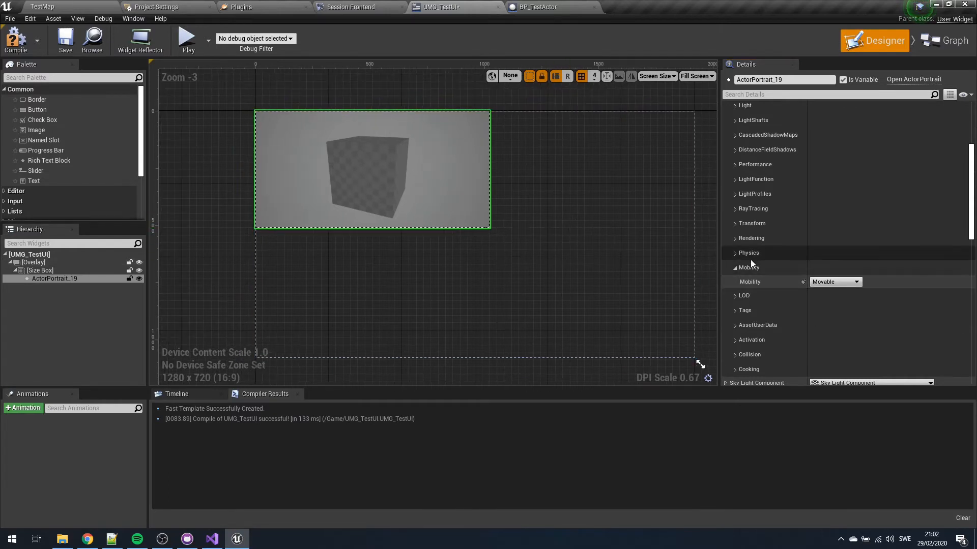
click(734, 268)
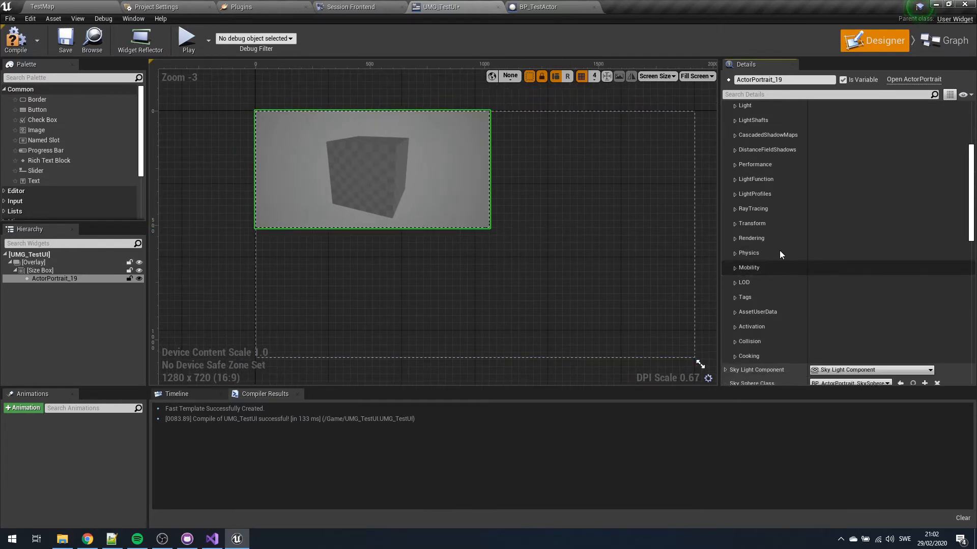
Examine the properties in the Light category of the portrait's directional light component, from source angle and shadow settings to intensity and color.
scroll(764, 265, up, 2)
mouse_move(768, 273)
right_down()
mouse_move(770, 240)
mouse_move(775, 264)
right_up()
click(734, 162)
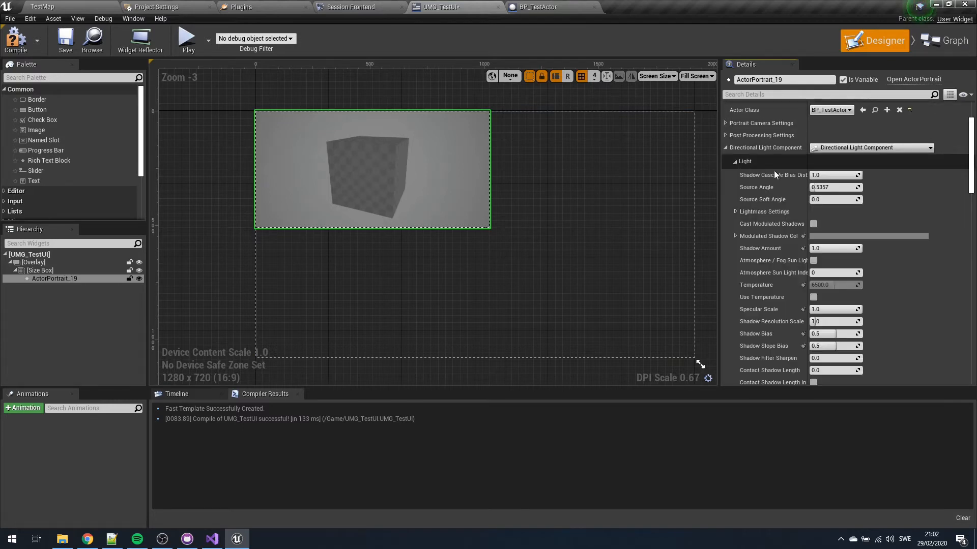
click(734, 162)
click(738, 161)
scroll(784, 196, down, 3)
scroll(798, 191, down, 2)
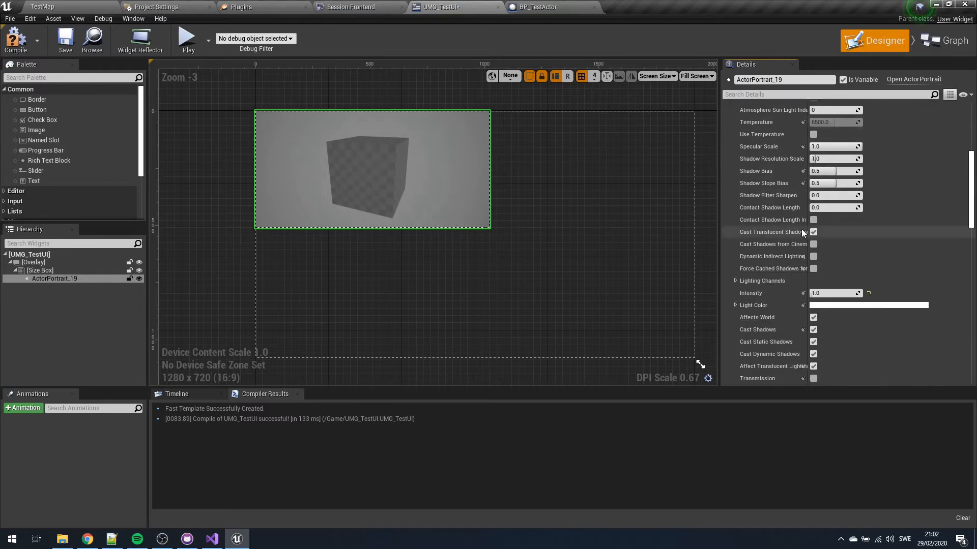
scroll(776, 180, up, 4)
scroll(728, 162, up, 1)
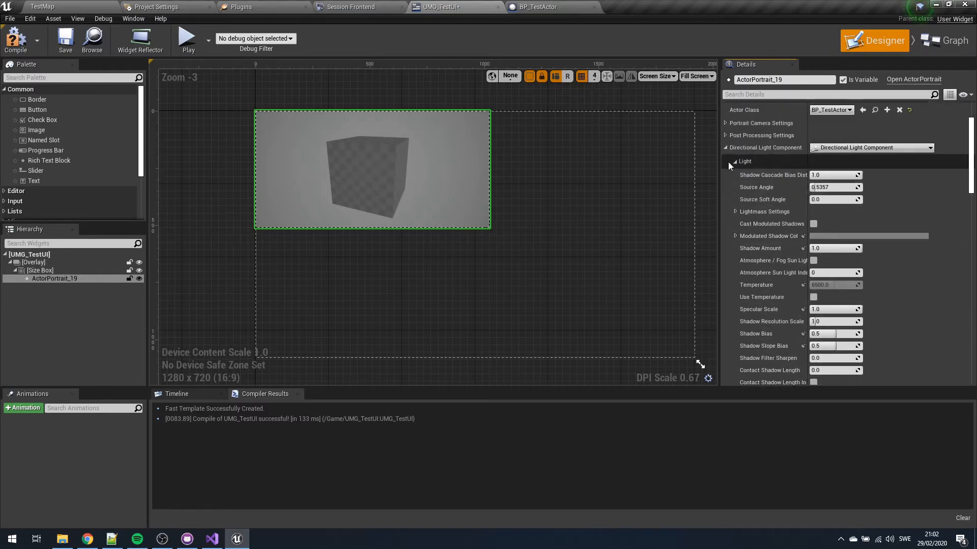
scroll(753, 167, down, 1)
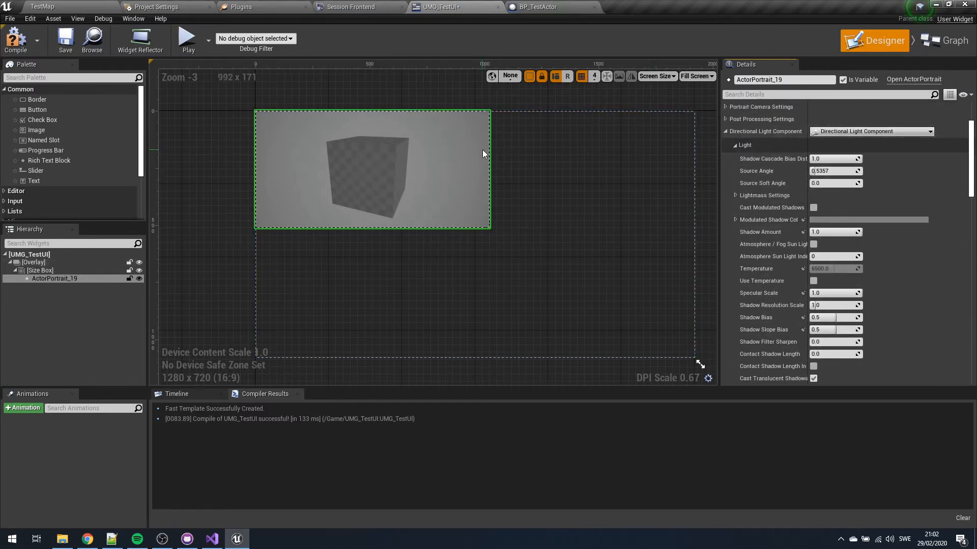
scroll(839, 263, down, 2)
scroll(831, 319, down, 2)
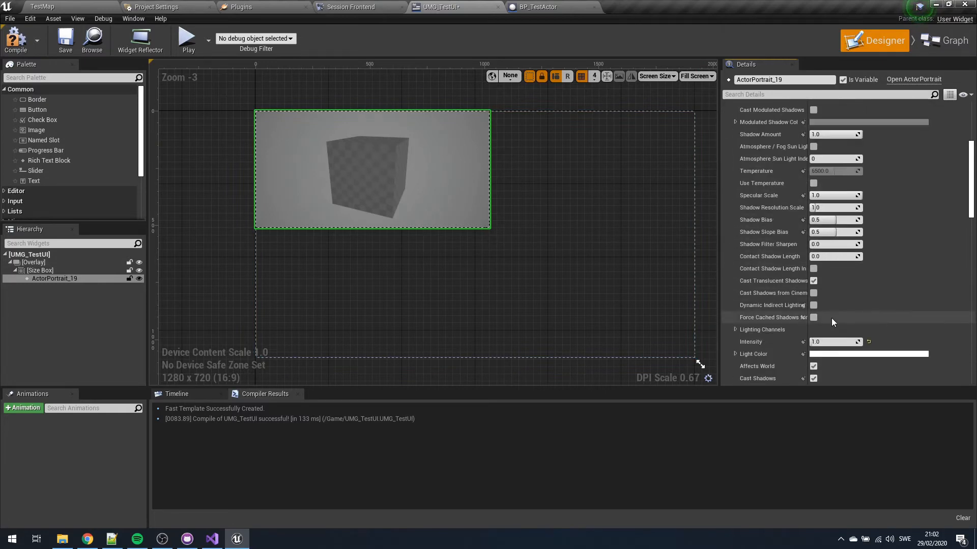
scroll(820, 209, up, 2)
scroll(810, 234, up, 2)
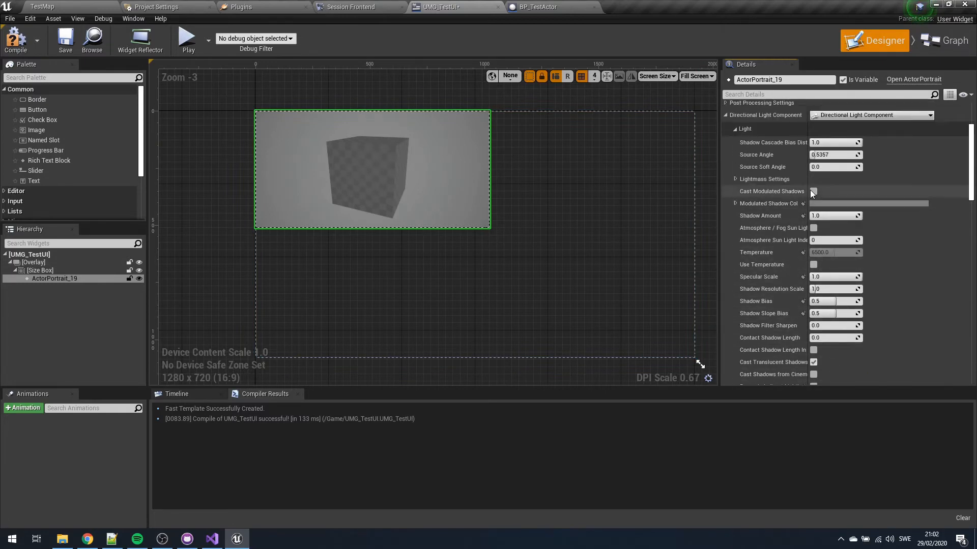
click(735, 130)
click(735, 130)
Try a red and a purple Light Color on the directional light, and cancel the color change.
scroll(813, 288, down, 3)
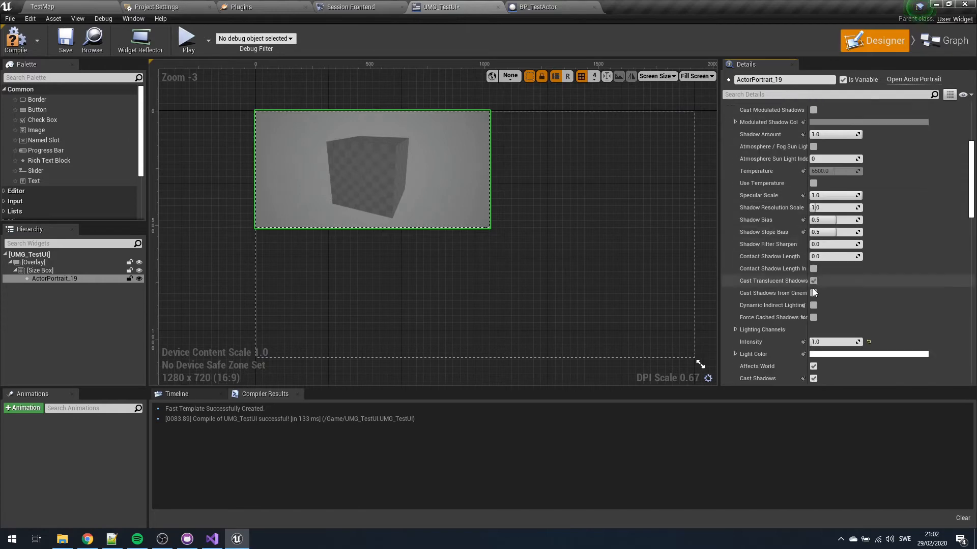
click(842, 307)
click(749, 301)
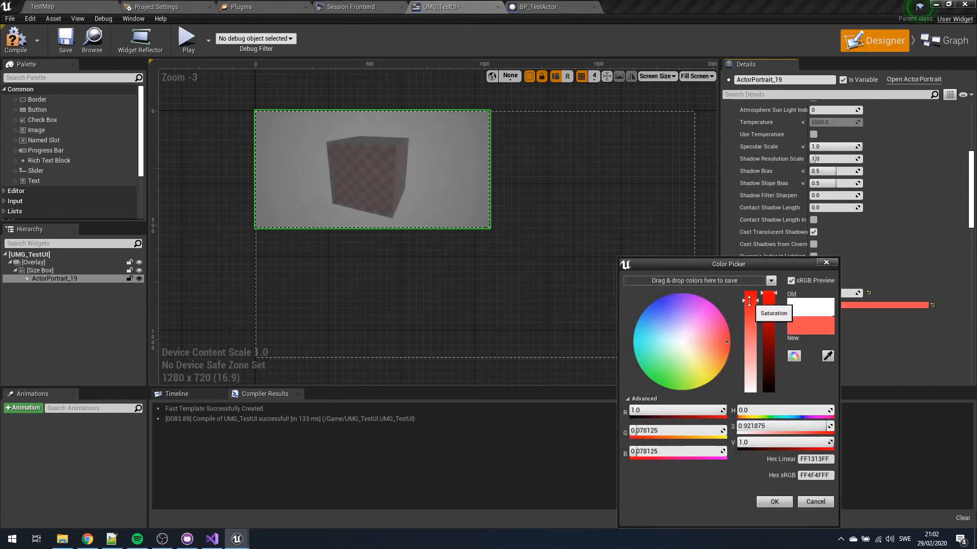
drag(725, 347, 670, 270)
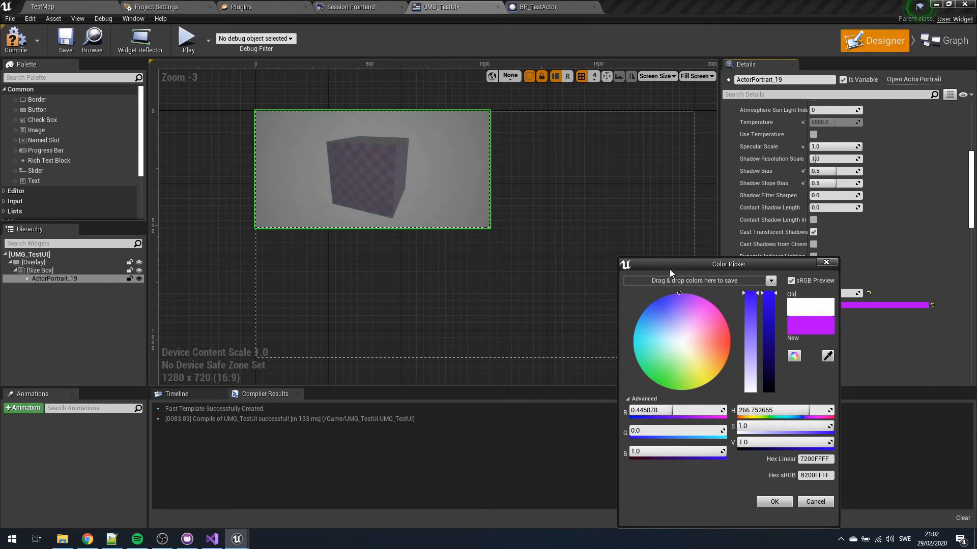
click(815, 502)
Try a Relative Location X of about 103 for the directional light, compile the widget, and reset the location to its default.
scroll(839, 325, down, 8)
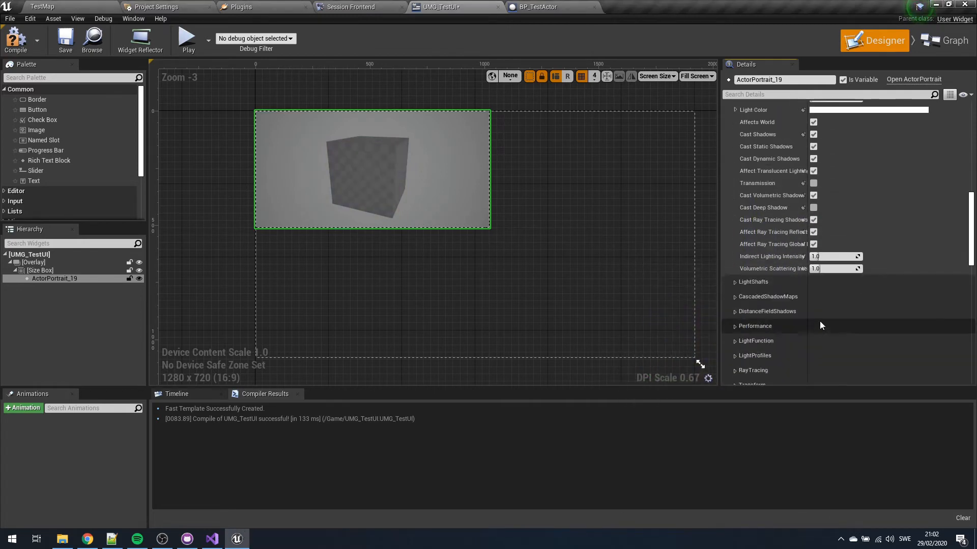
scroll(768, 295, down, 3)
click(735, 238)
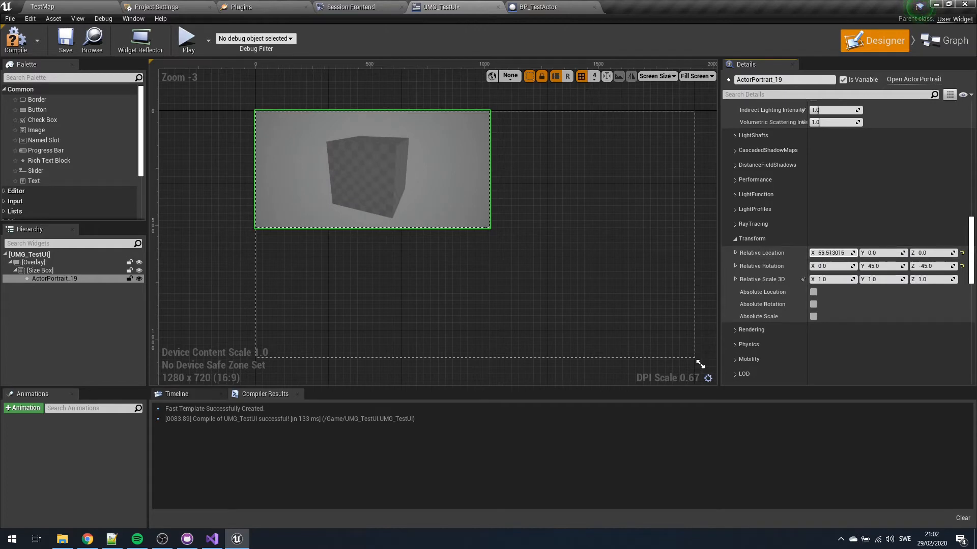
click(16, 40)
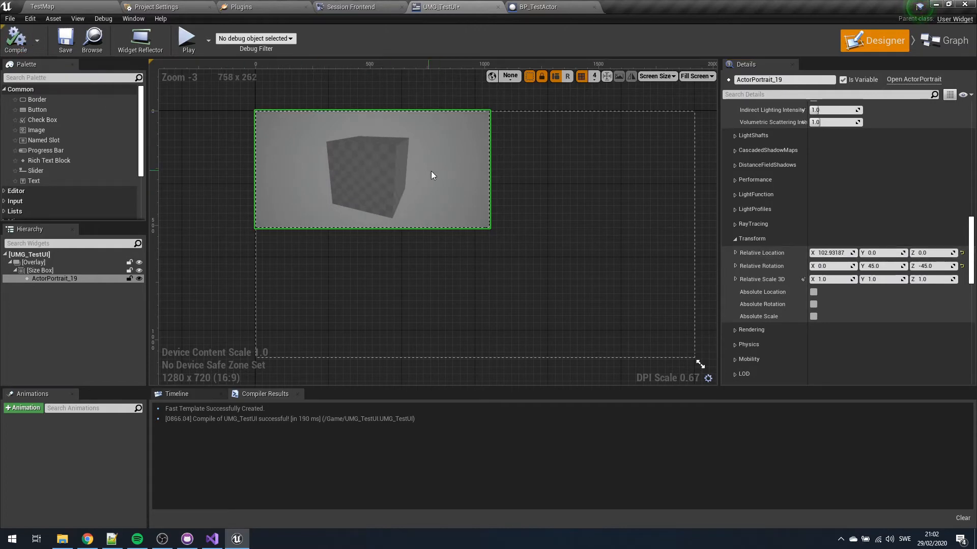
click(961, 253)
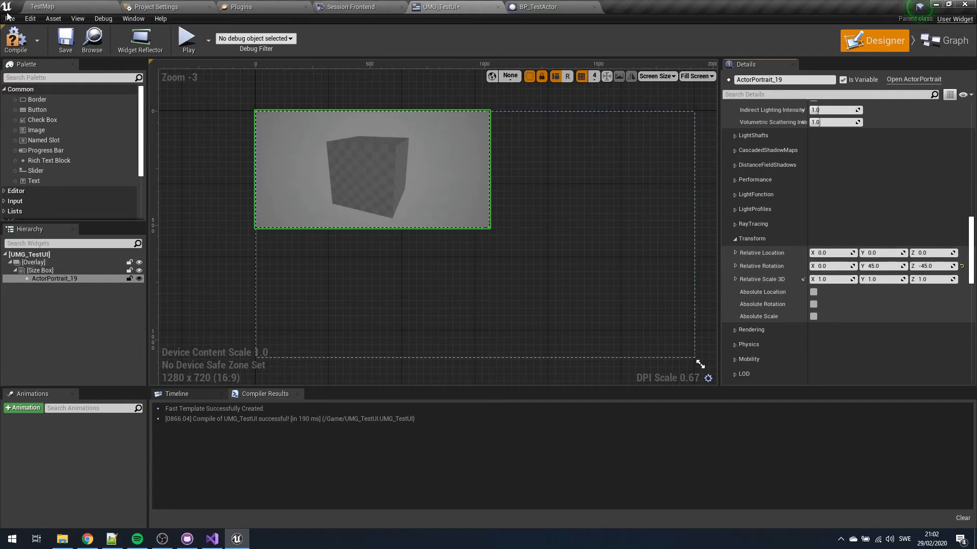
Collapse the directional light's Transform and Light categories and the whole Directional Light Component.
scroll(859, 264, up, 5)
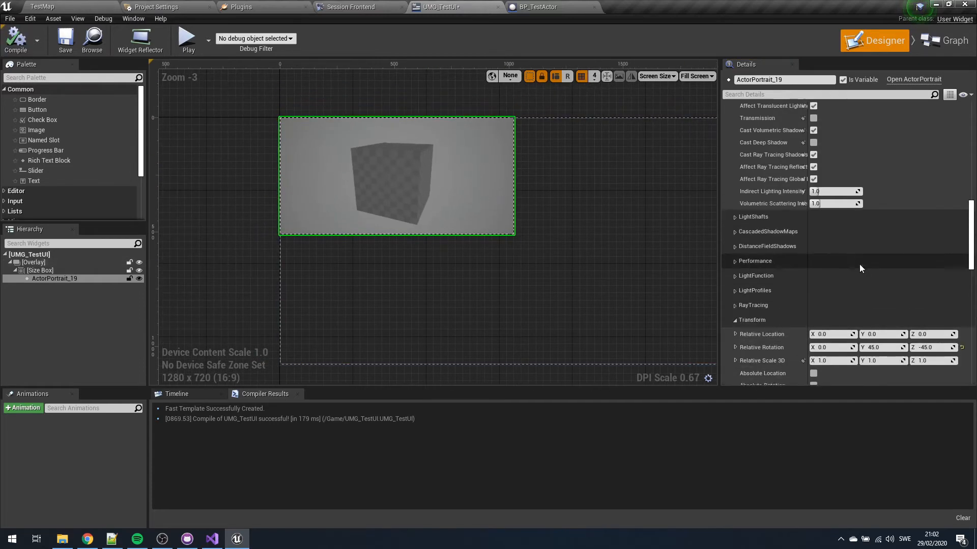
scroll(738, 272, down, 2)
click(733, 288)
scroll(775, 275, up, 5)
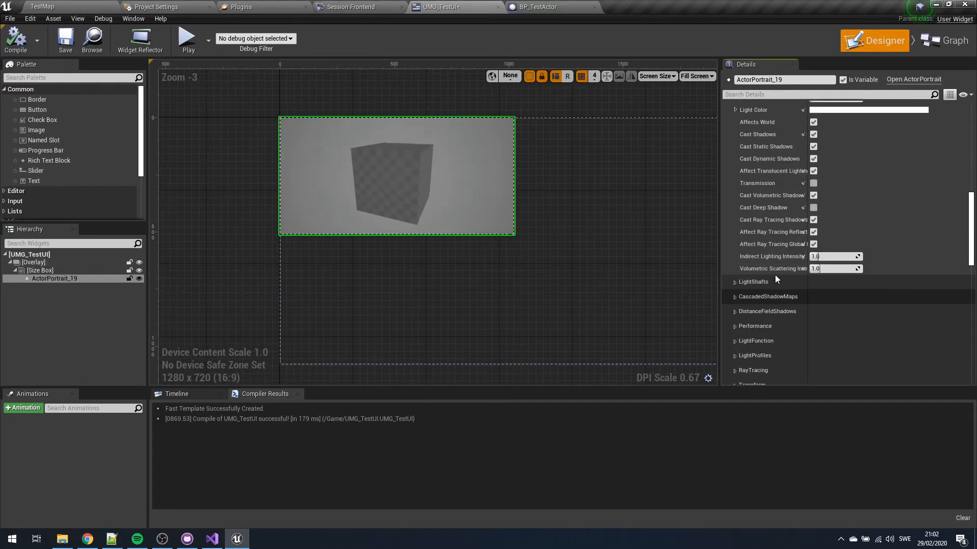
scroll(783, 279, down, 2)
scroll(758, 343, down, 3)
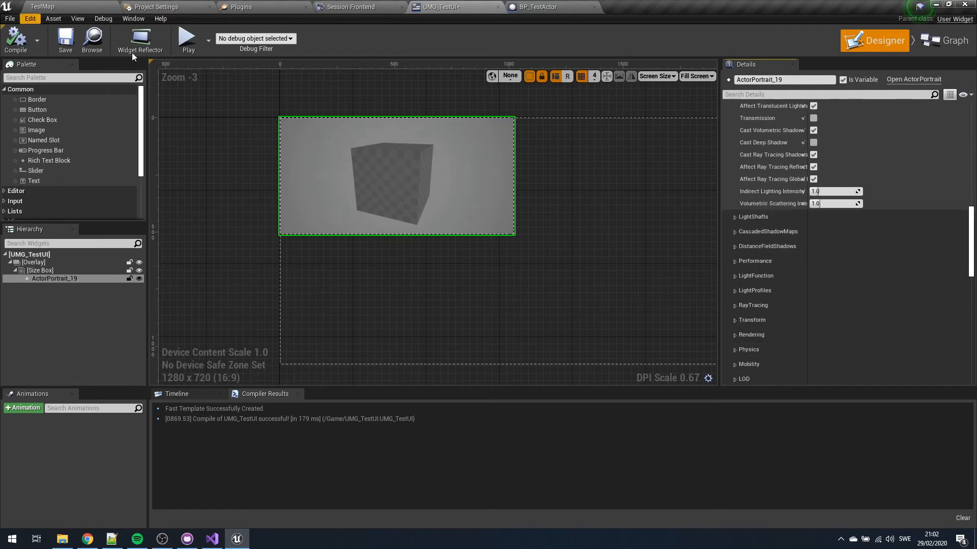
scroll(778, 299, up, 6)
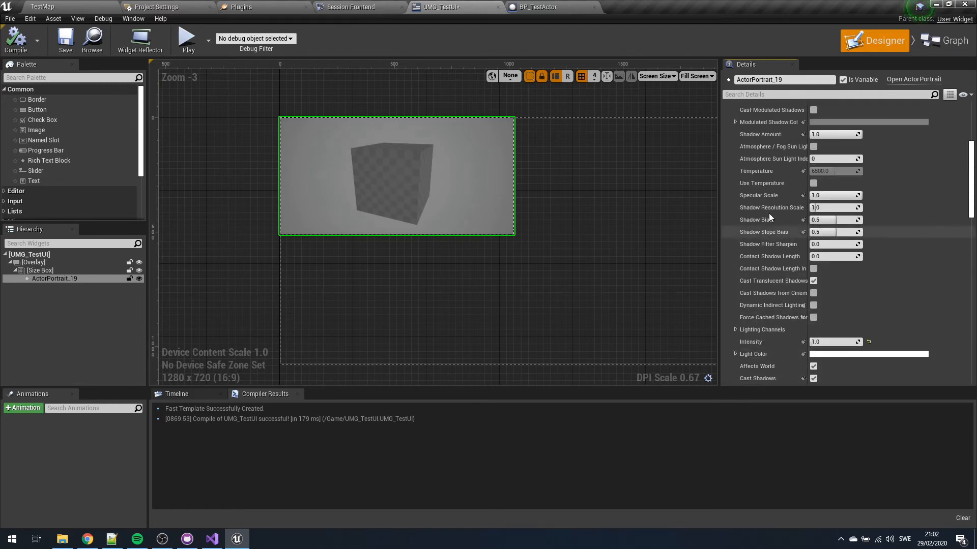
scroll(753, 193, up, 10)
click(734, 160)
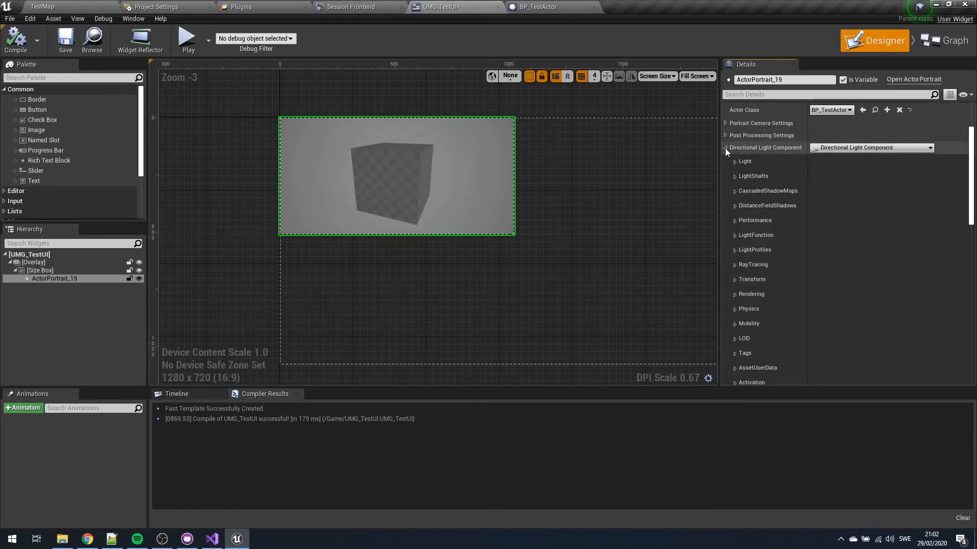
click(725, 148)
Expand the sky light's Light category, try an Intensity of 20, and reset the Intensity to its default.
click(734, 173)
click(735, 174)
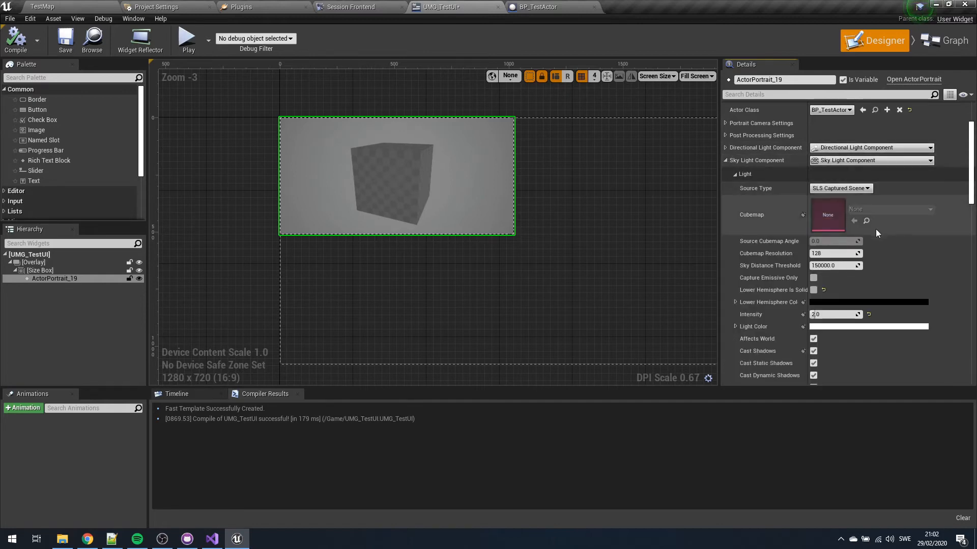
scroll(875, 233, down, 2)
drag(829, 266, 862, 266)
right_drag(600, 231, 551, 236)
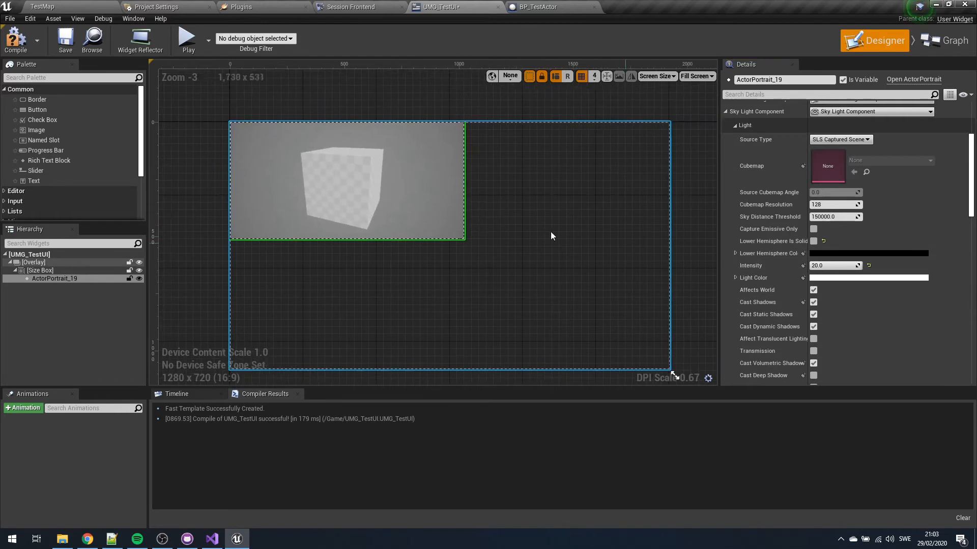
click(869, 266)
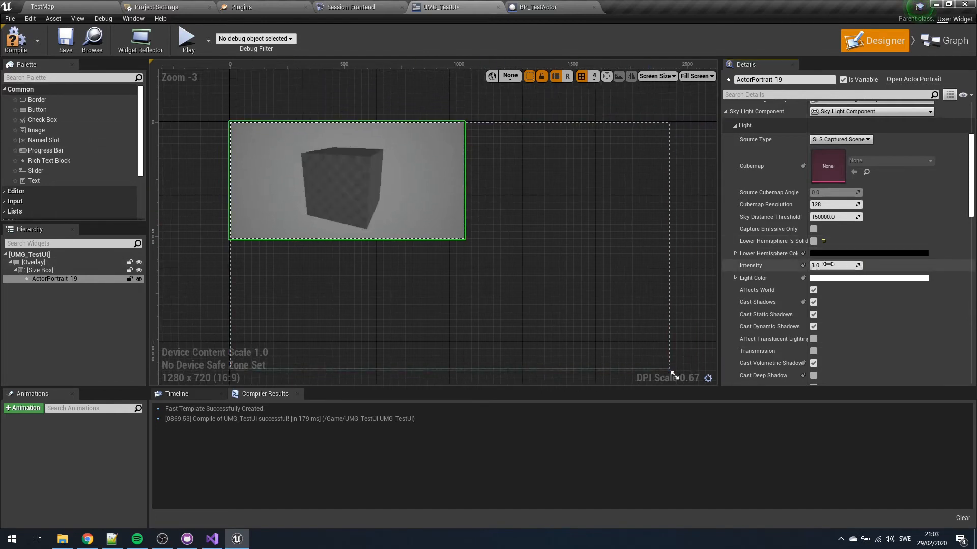
right_drag(323, 144, 359, 123)
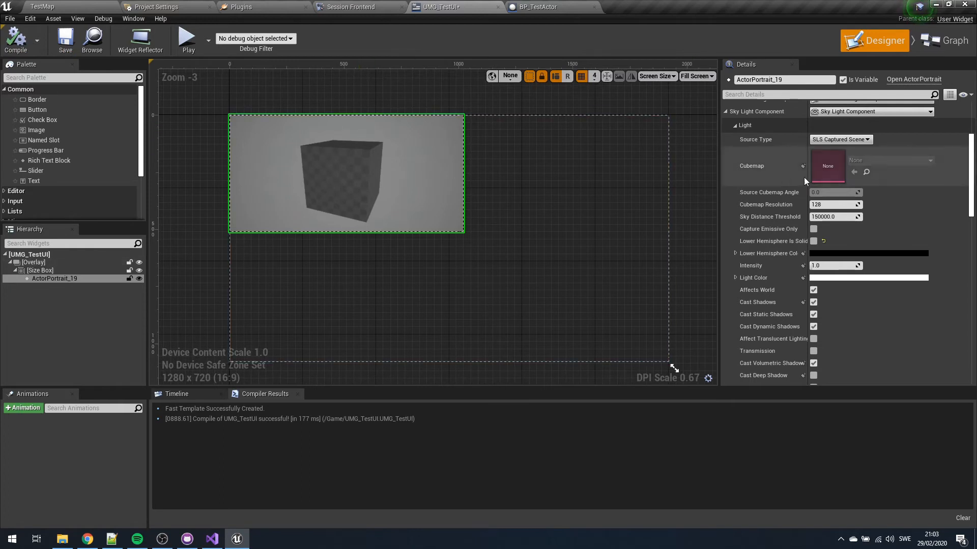
Collapse the sky light's Light category and the Sky Light Component.
click(734, 125)
scroll(850, 227, up, 2)
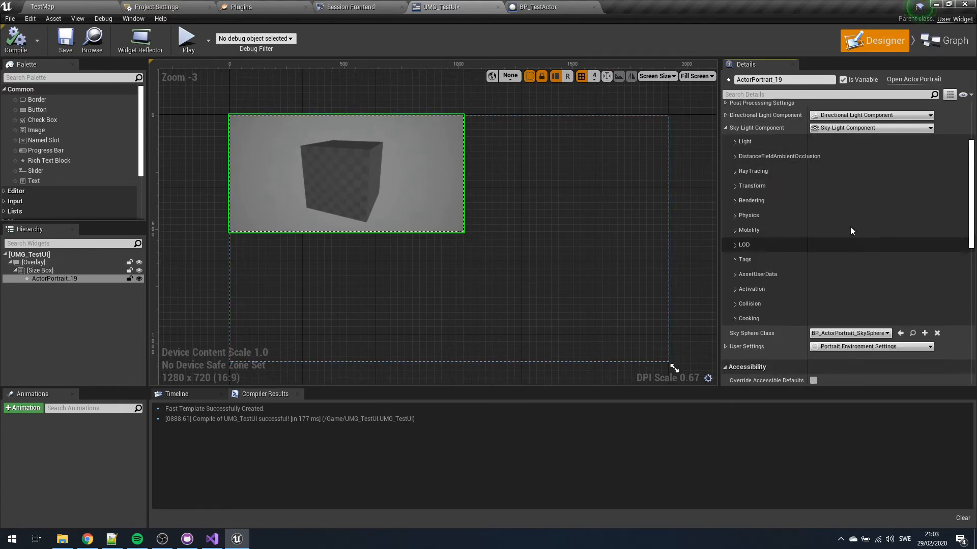
click(725, 194)
right_drag(458, 161, 471, 153)
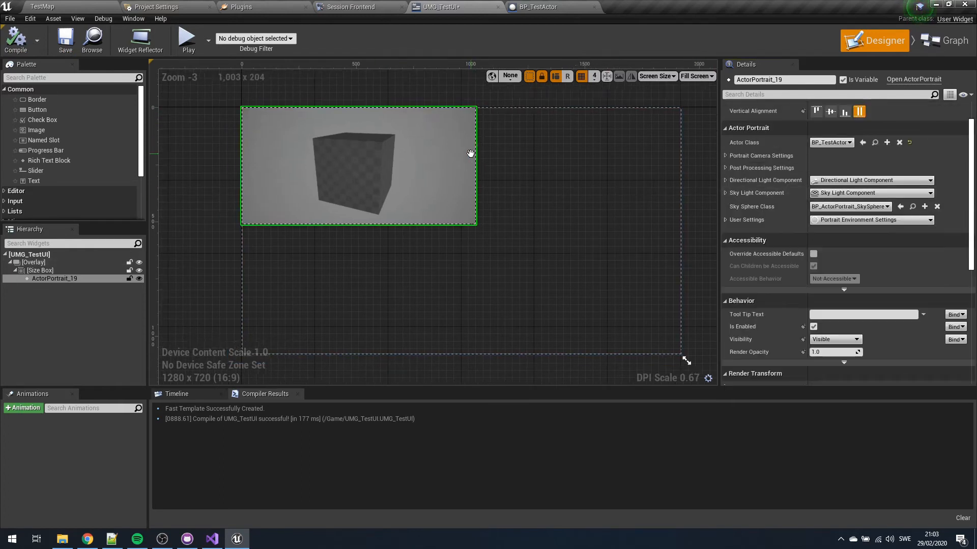
Play the TestMap level in the editor and turn on the frame rate display with the console command stat fps.
click(78, 6)
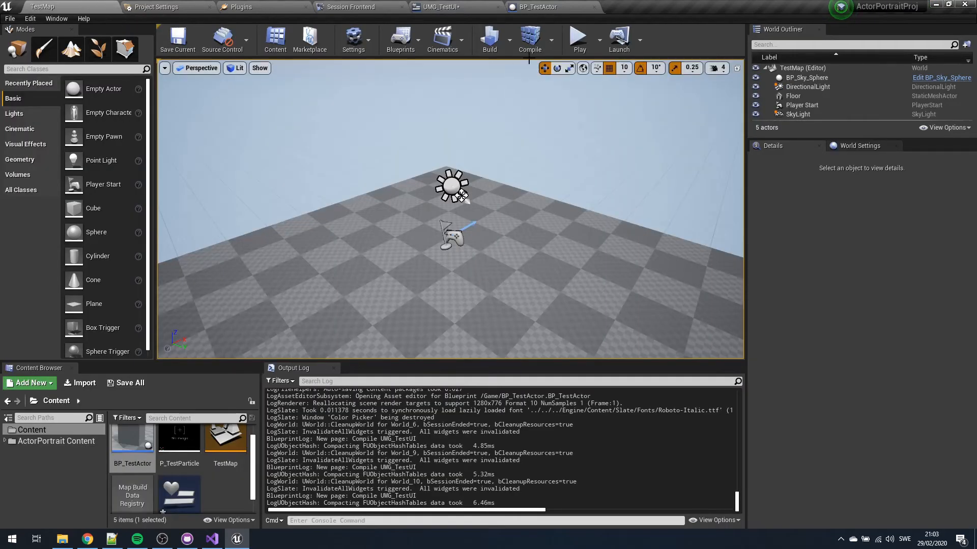
click(578, 38)
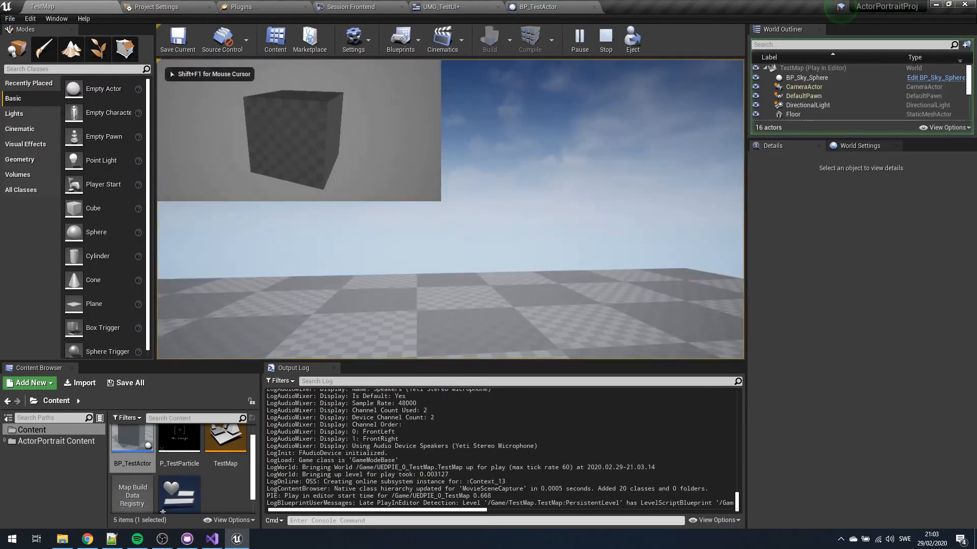
key(shift+F1)
key(grave)
text(stat fps)
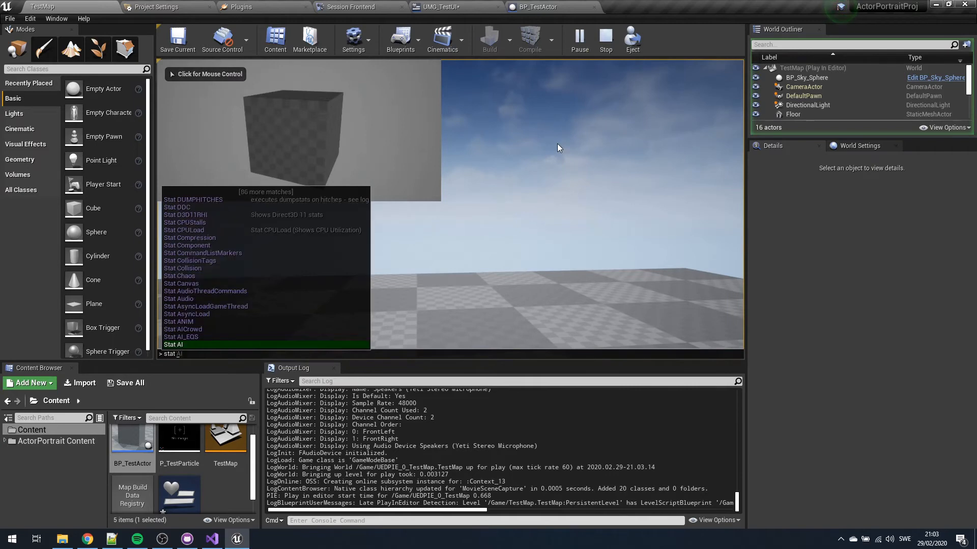
key(Return)
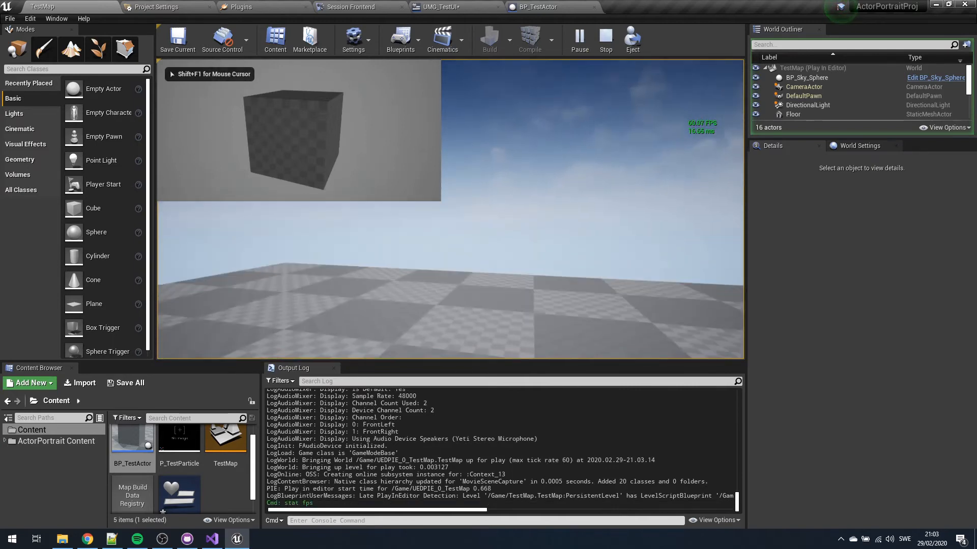
Show the running game in full screen and give mouse control back to it to look around.
key(shift+F1)
key(F11)
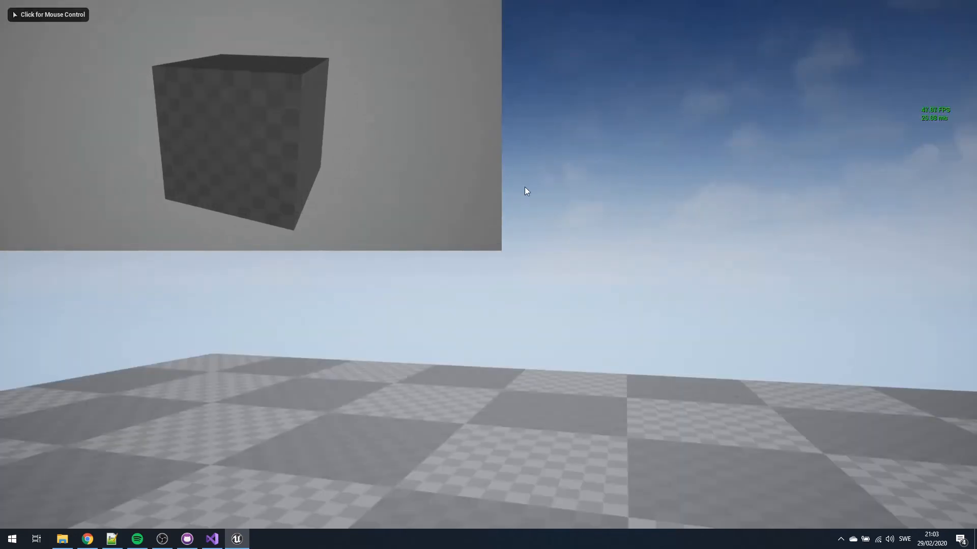
click(525, 188)
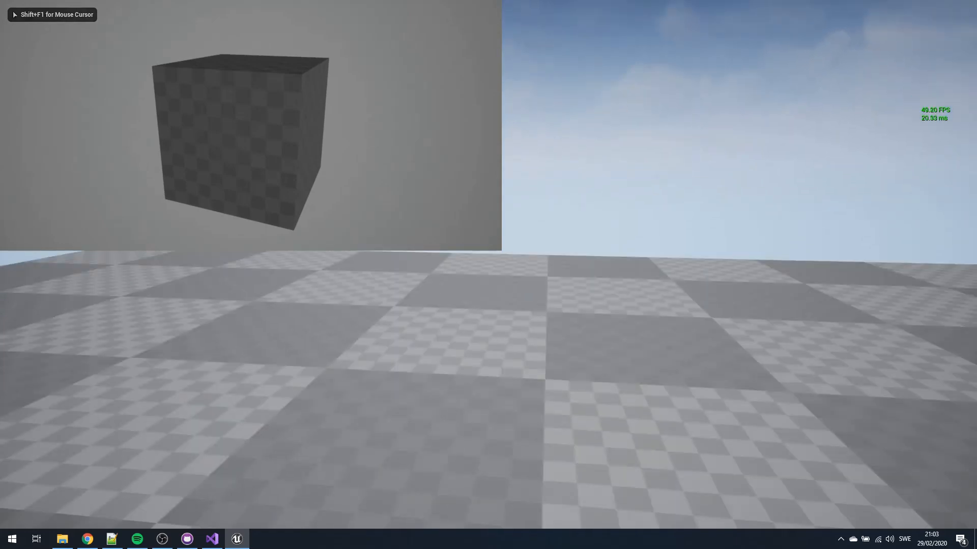
Leave the full-screen view, stop the play session and open the Profiler in the Session Frontend.
key(F11)
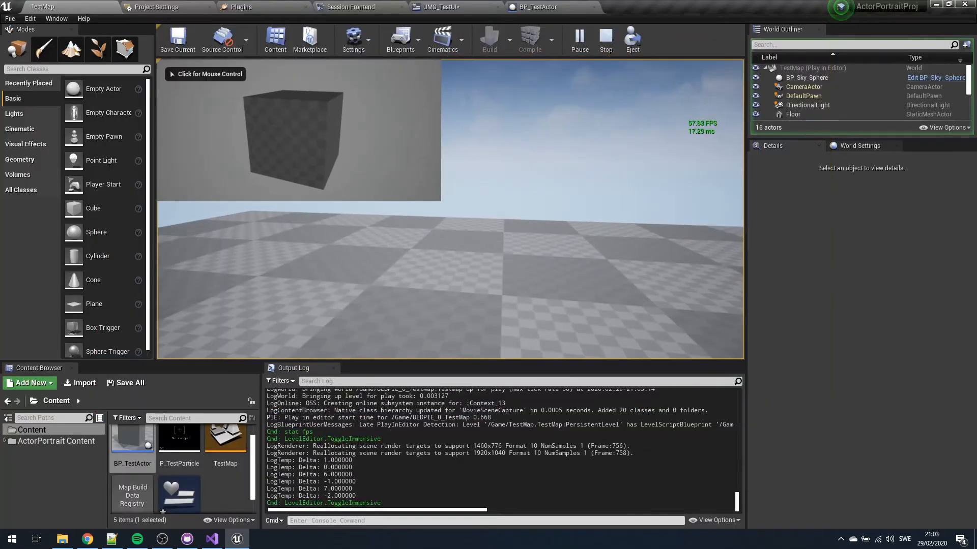
key(Escape)
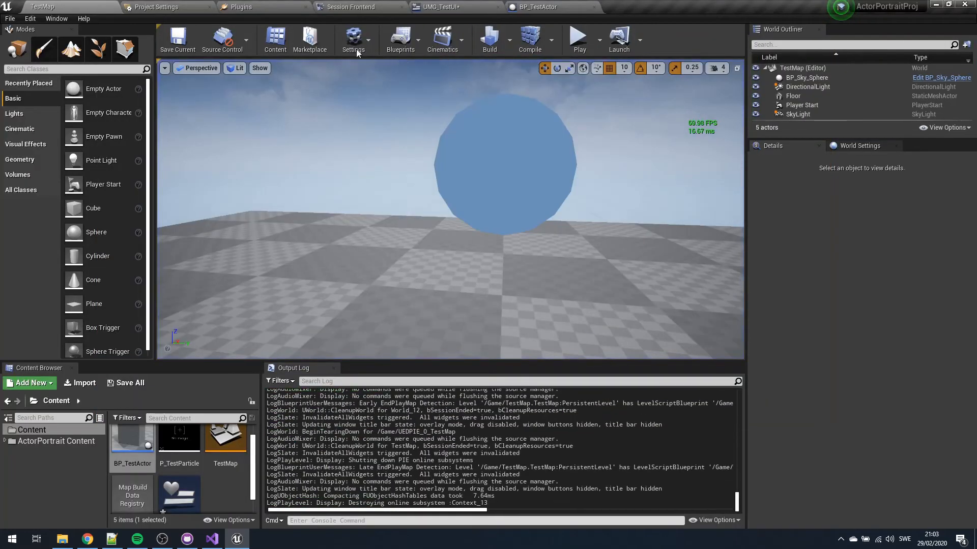
click(351, 7)
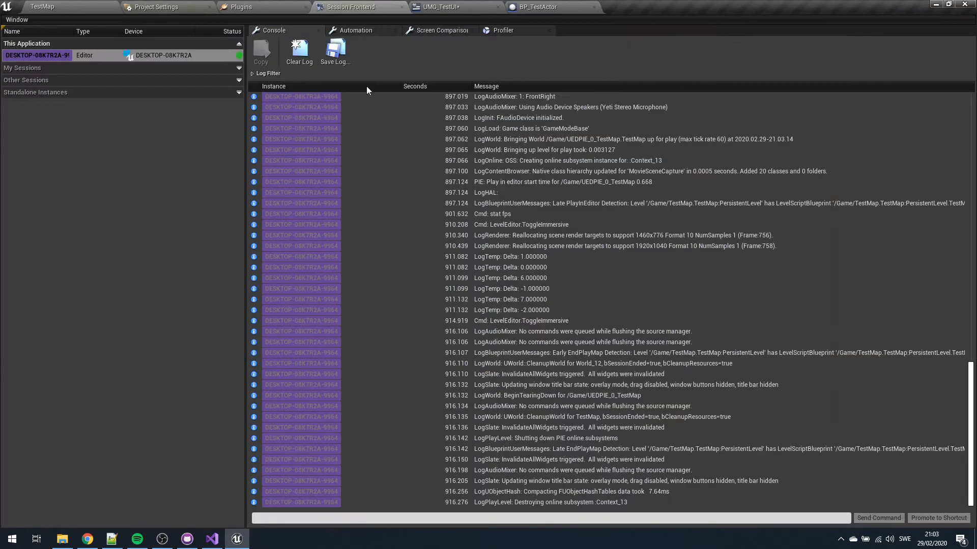
click(509, 31)
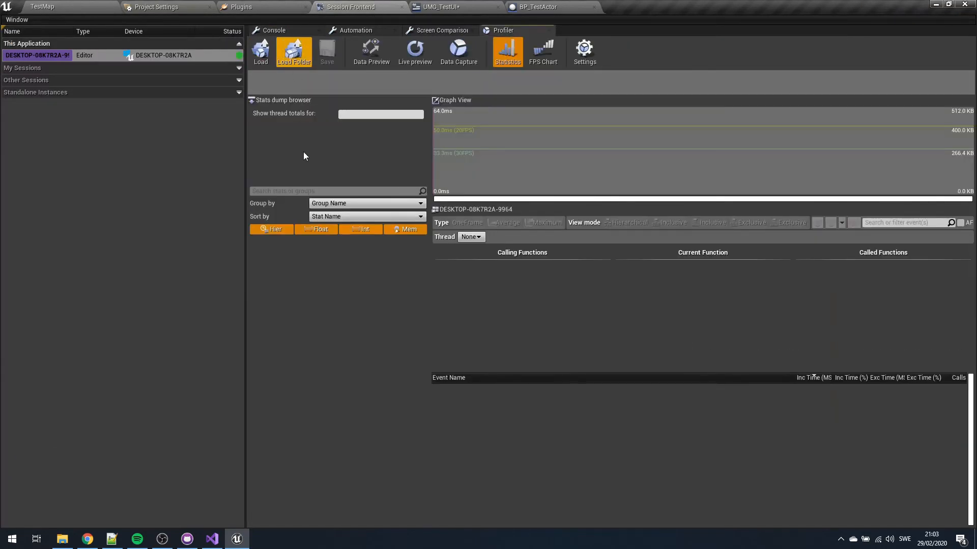
Load the saved capture folder UEDPIE_0_TestMap-Windows-02.22-23.23.05 into the profiler.
double_click(148, 72)
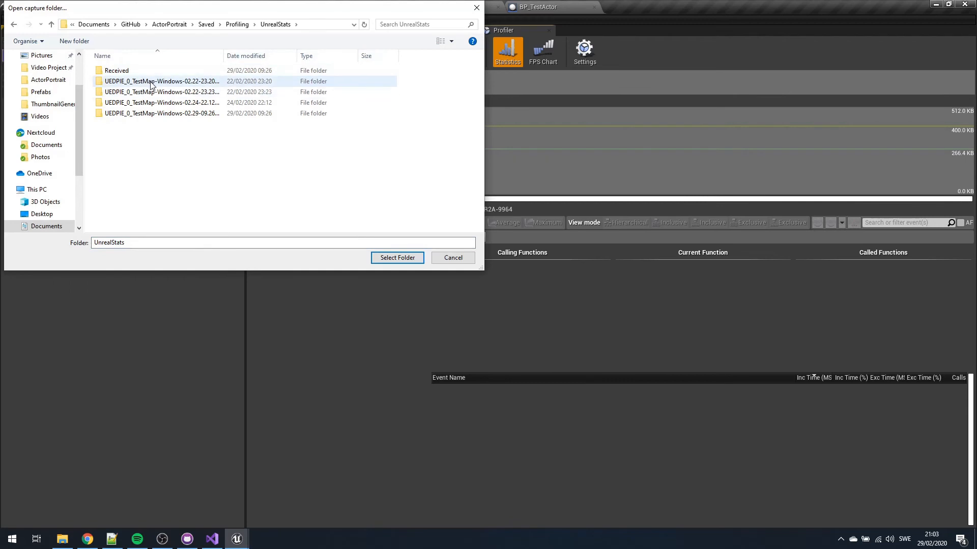
double_click(151, 83)
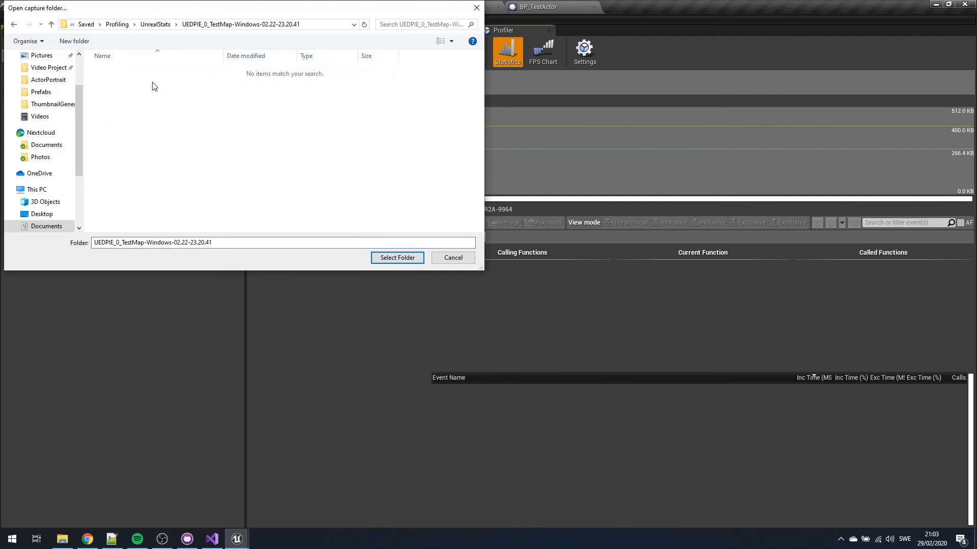
click(51, 24)
click(384, 262)
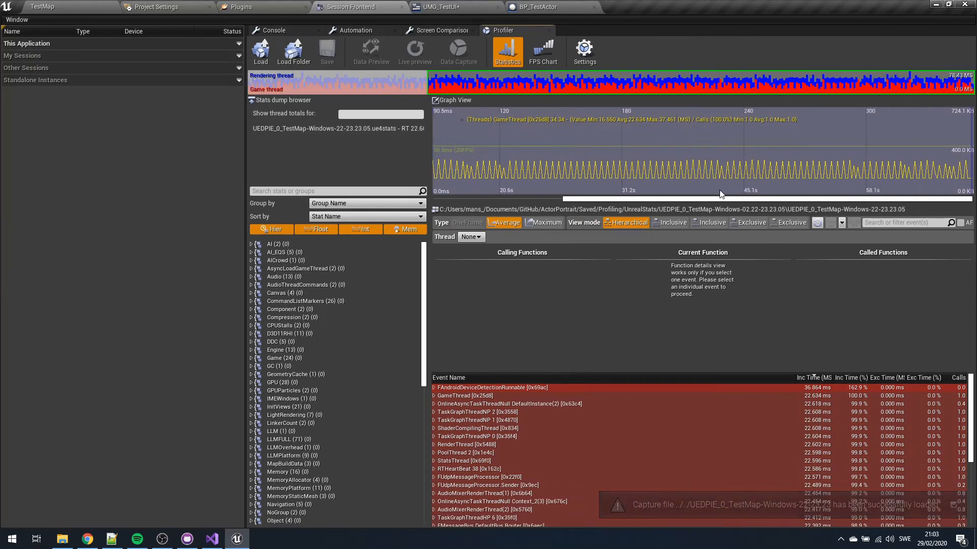
Go to the start of the capture in the graph and inspect several single frames at GameThread peaks and dips.
drag(481, 175, 589, 169)
click(533, 169)
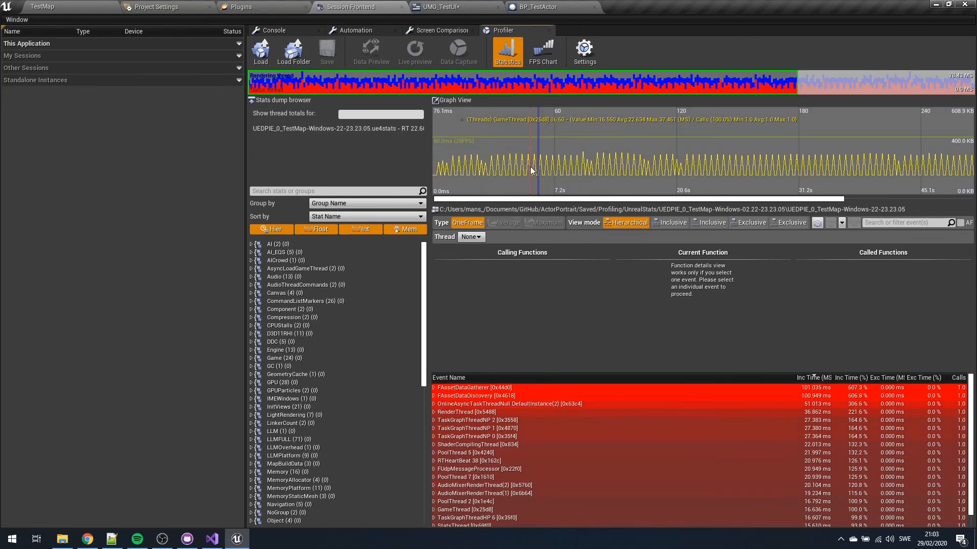
click(534, 165)
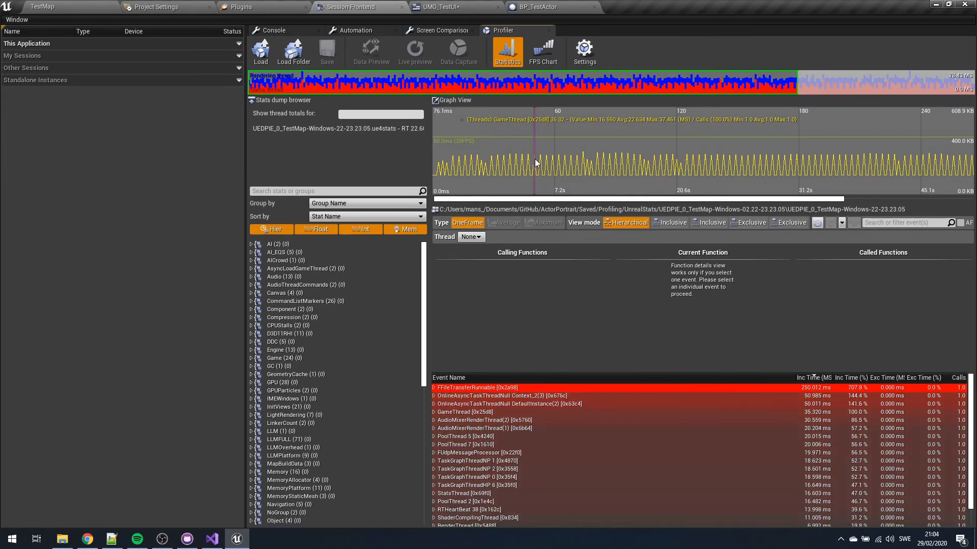
click(539, 170)
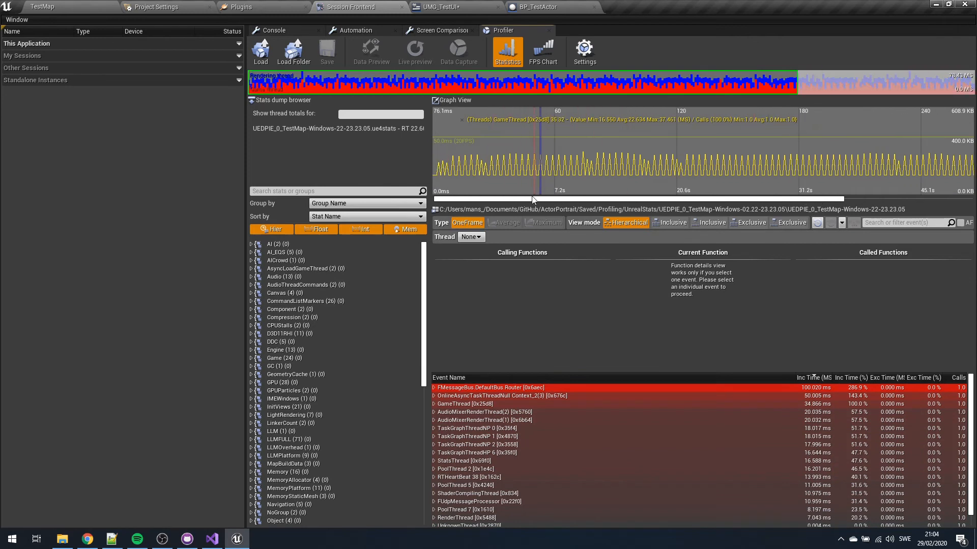
click(509, 169)
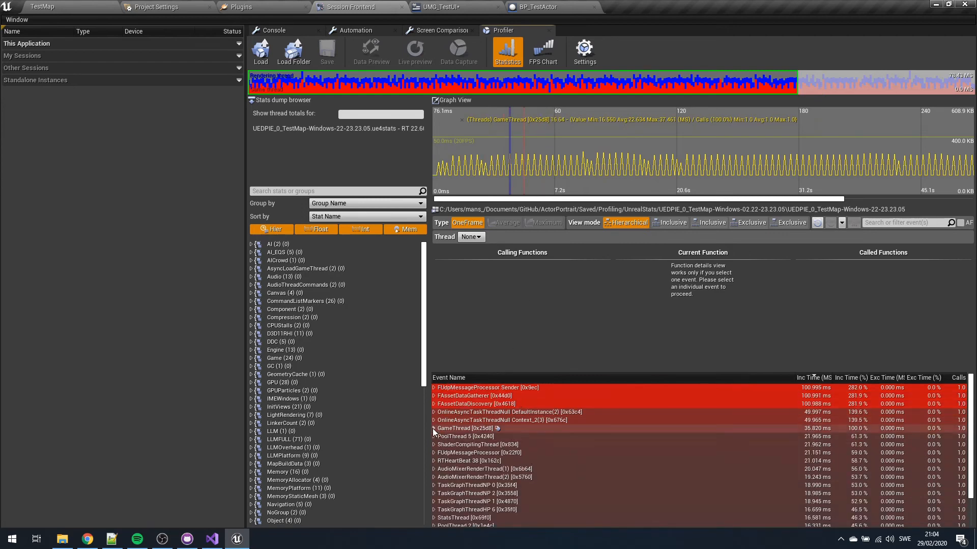
Expand GameThread in the event list and select Frame Sync Time to examine its calling and called functions.
click(434, 428)
scroll(446, 429, down, 2)
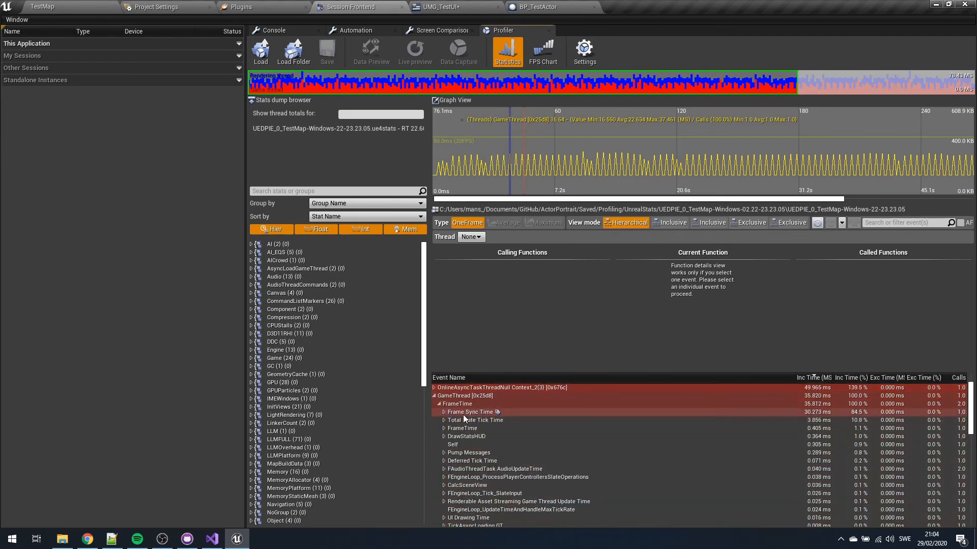
click(463, 412)
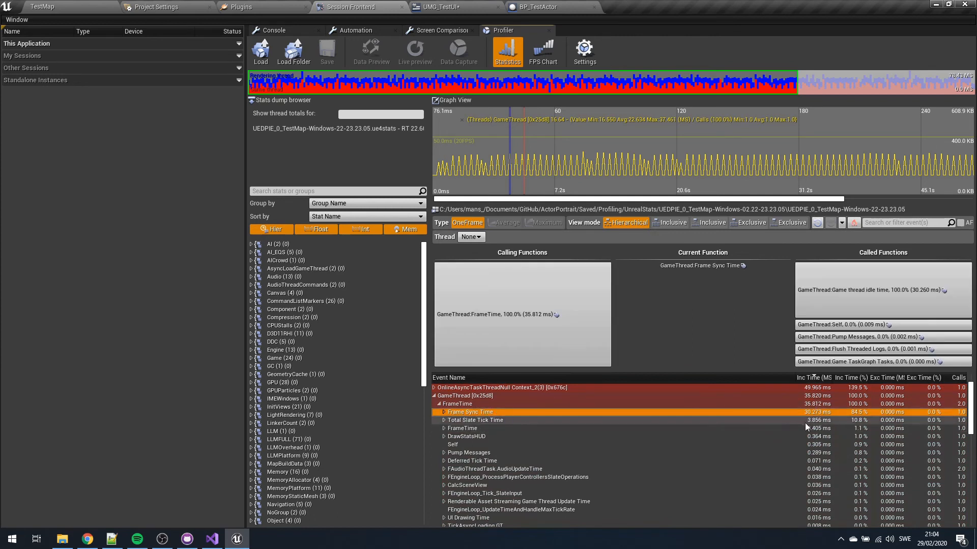
scroll(609, 466, up, 2)
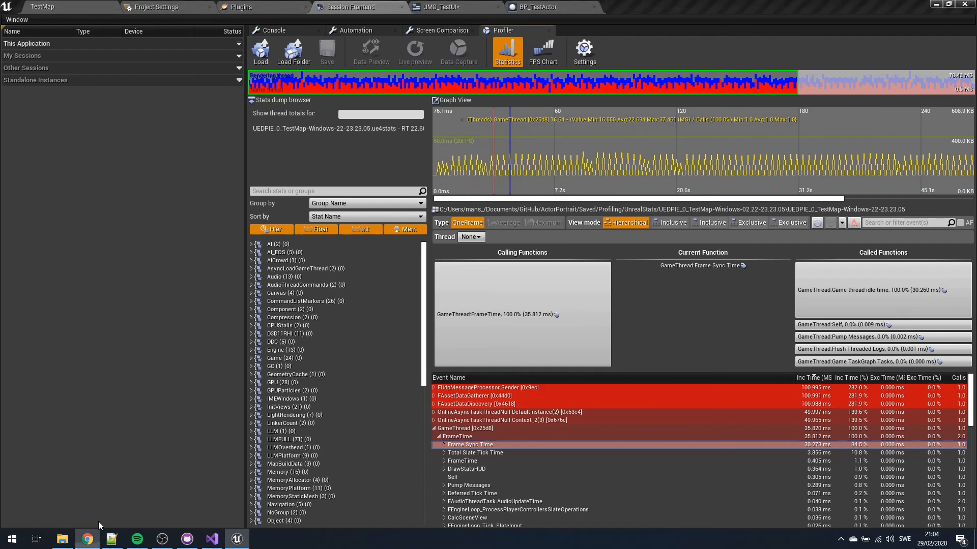
Switch to Chrome to show the forum question Using the SViewport in user HUD, highlight its web address, and minimize the browser.
click(87, 539)
scroll(348, 267, down, 1)
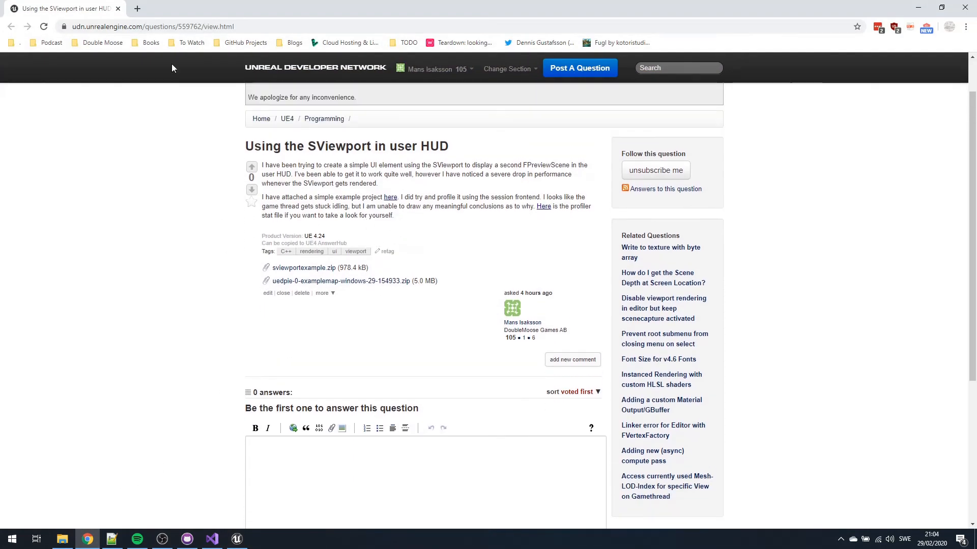
click(105, 27)
drag(105, 27, 274, 24)
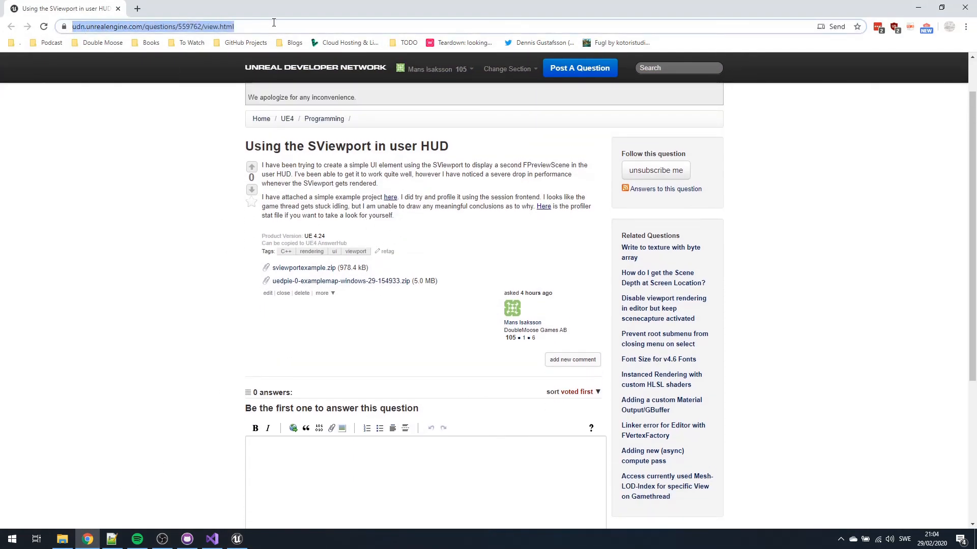
click(275, 23)
click(113, 133)
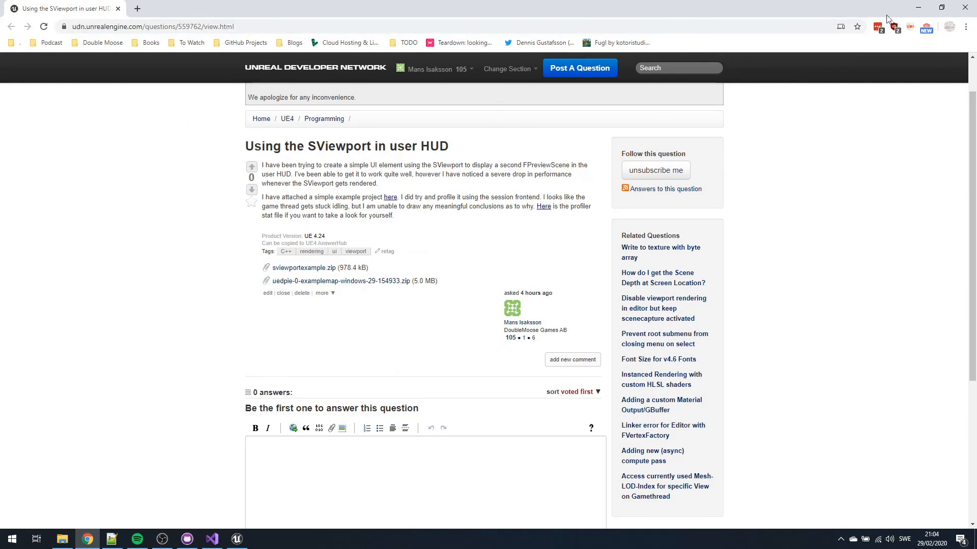
click(920, 6)
Inspect another single frame in the GameThread graph and the frame at the very start of the capture.
click(497, 146)
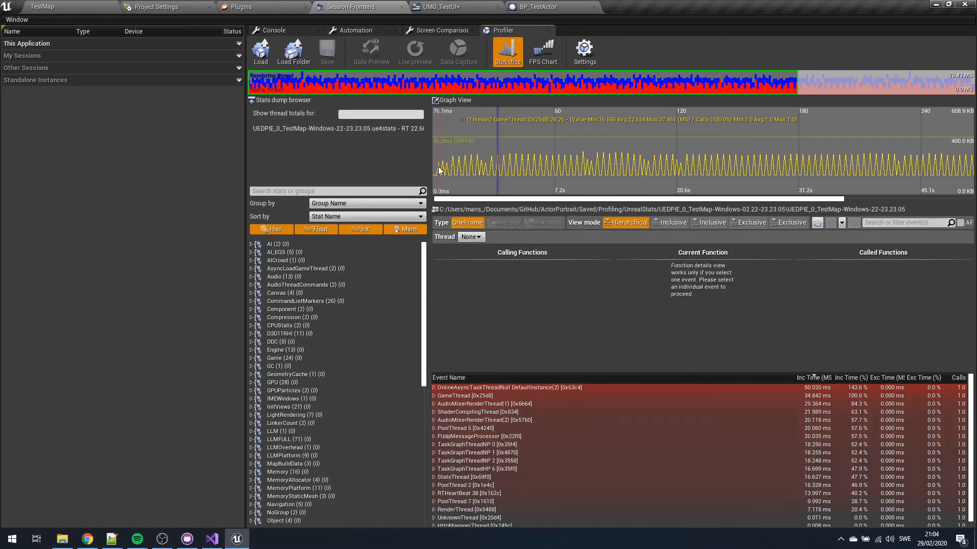
drag(506, 201, 455, 172)
click(476, 10)
click(356, 7)
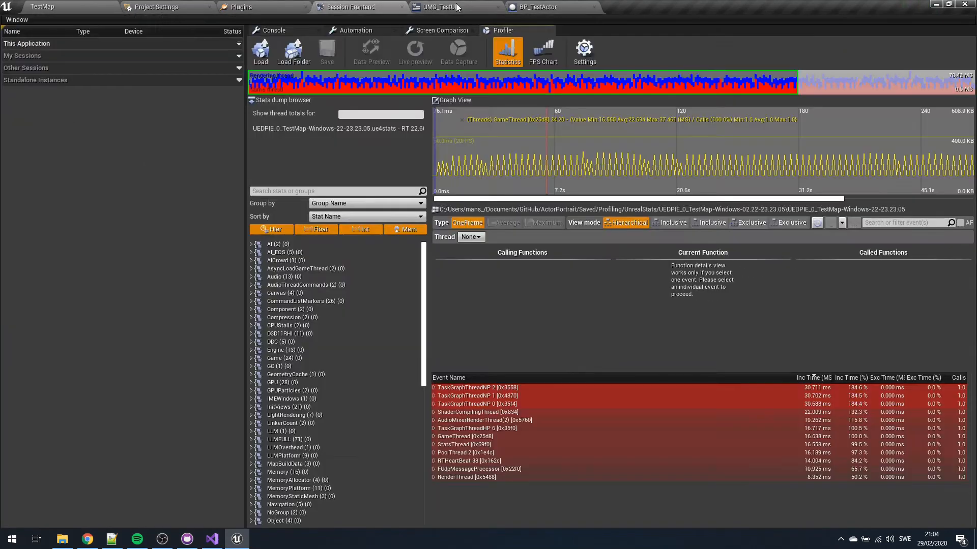
Return to the UMG_TestUI designer and view the portrait preview on the canvas.
click(441, 6)
right_drag(480, 159, 592, 156)
scroll(593, 156, up, 2)
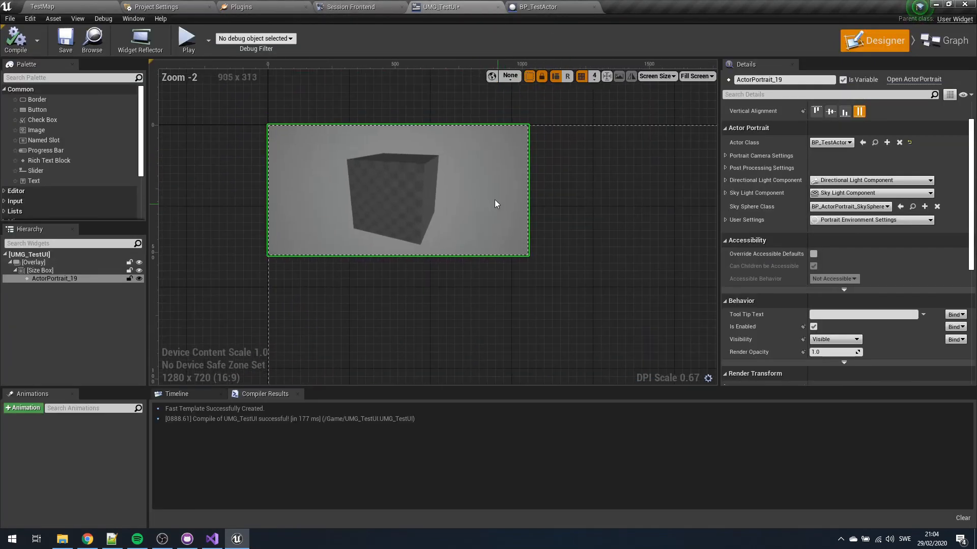
scroll(481, 176, down, 1)
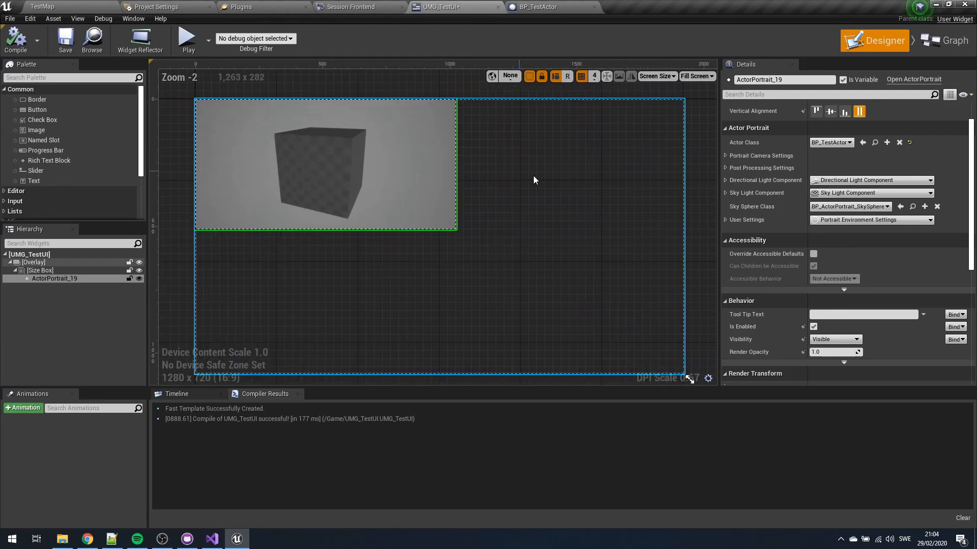
right_drag(539, 140, 562, 148)
Select the overlay and the actor portrait on the canvas, and briefly expand and collapse the portrait's Portrait Camera Settings.
click(415, 97)
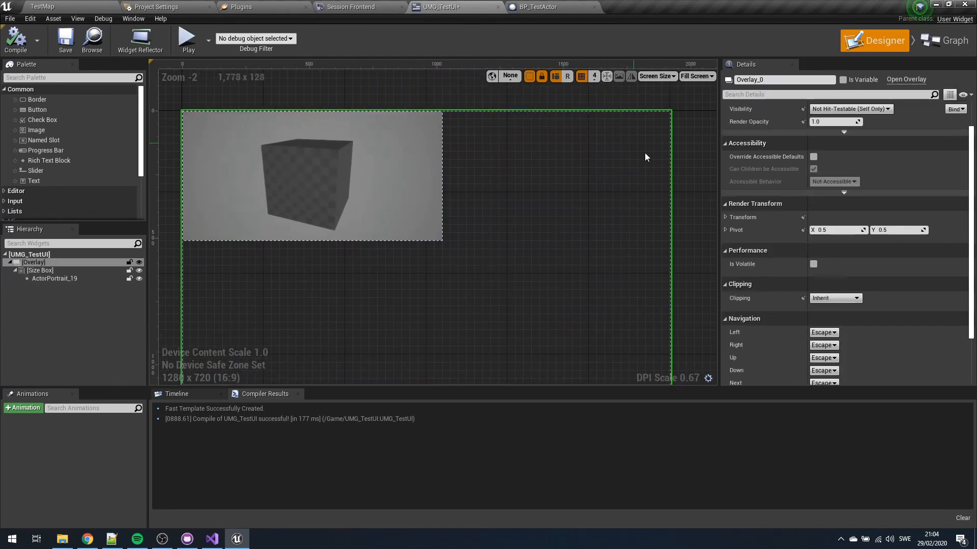
scroll(826, 249, up, 1)
click(349, 141)
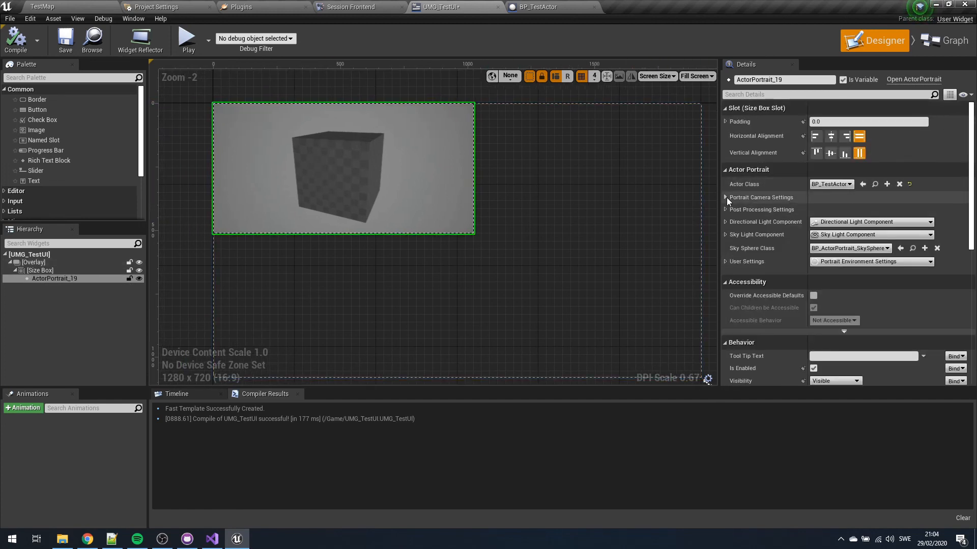
click(726, 197)
click(726, 198)
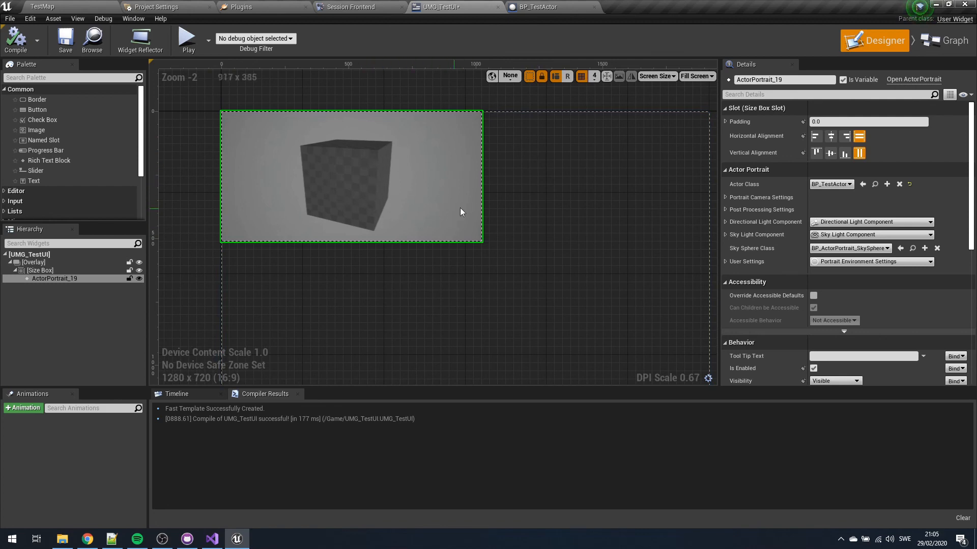
right_drag(426, 83, 420, 85)
mouse_move(475, 148)
right_down()
mouse_move(497, 157)
mouse_move(467, 136)
right_up()
mouse_move(539, 176)
right_down()
mouse_move(555, 166)
mouse_move(575, 181)
mouse_move(541, 181)
right_up()
click(492, 167)
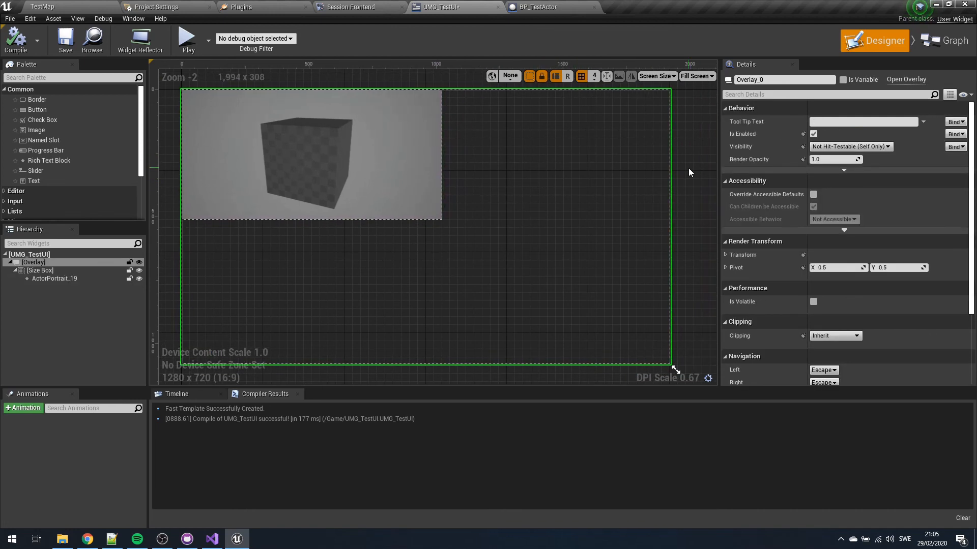
click(183, 87)
right_drag(209, 101, 236, 114)
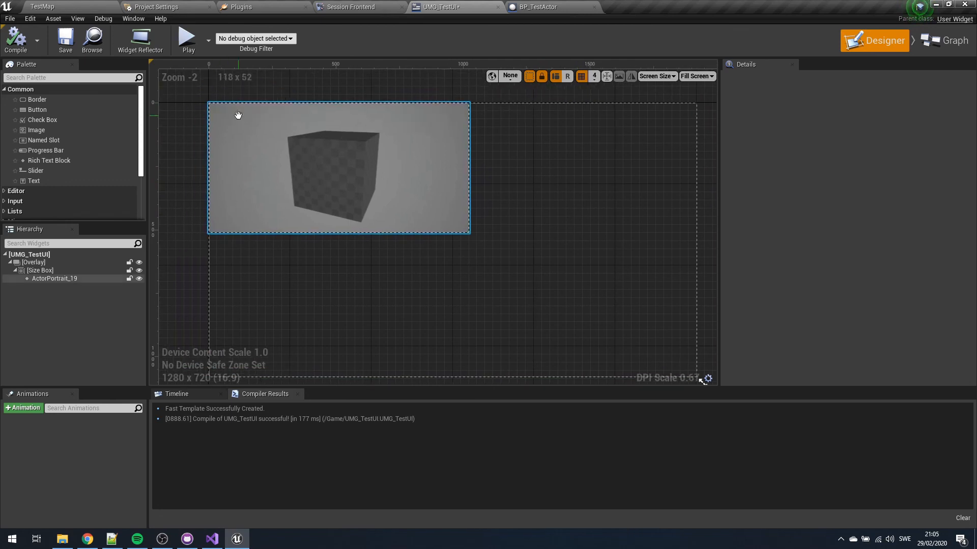
click(173, 95)
click(194, 117)
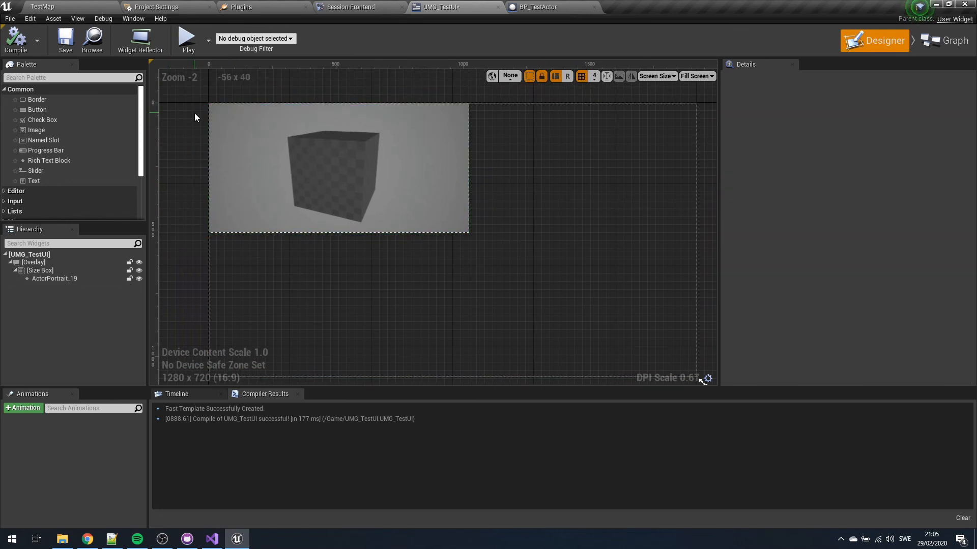